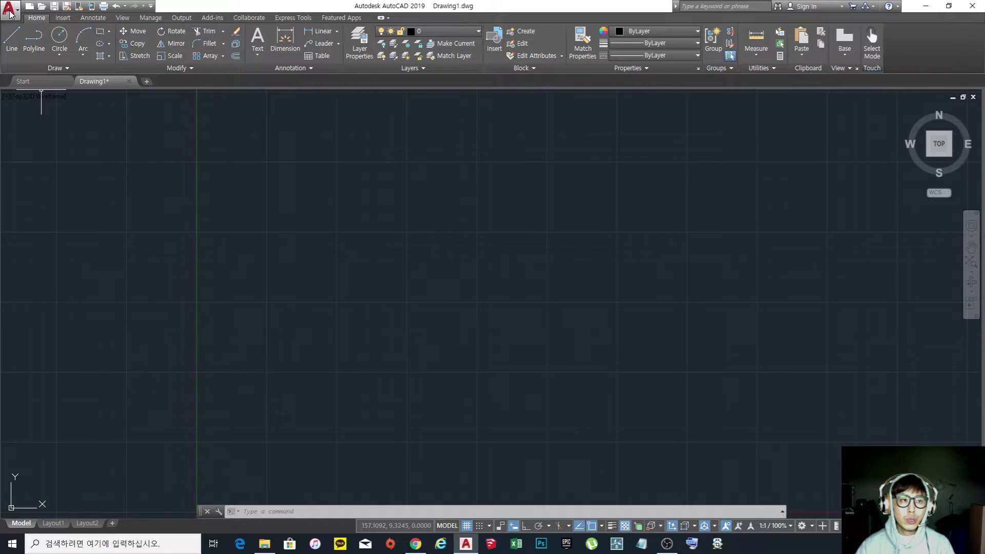
- Look through the application's file and print commands and the list of recent documents
left_click(9, 10)
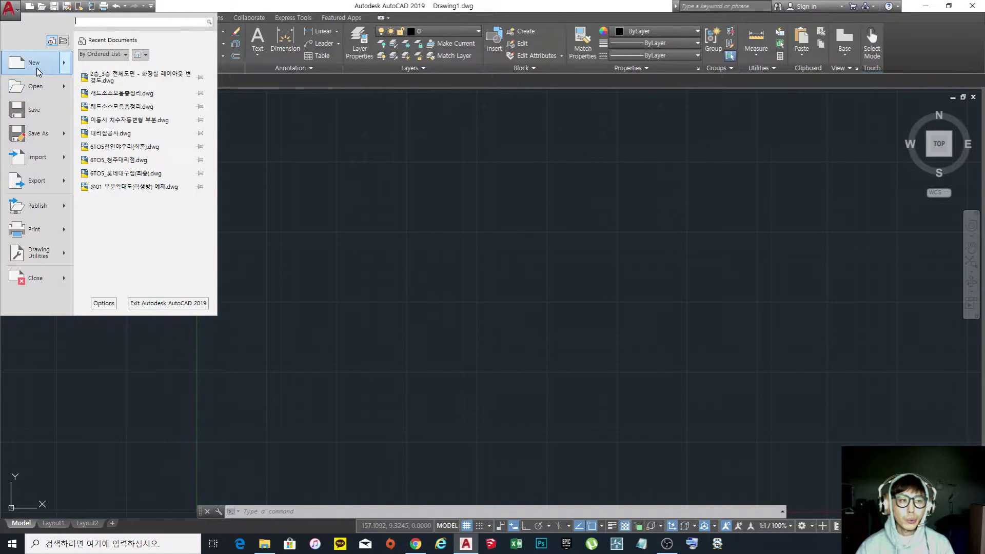
mouse_move(35, 89)
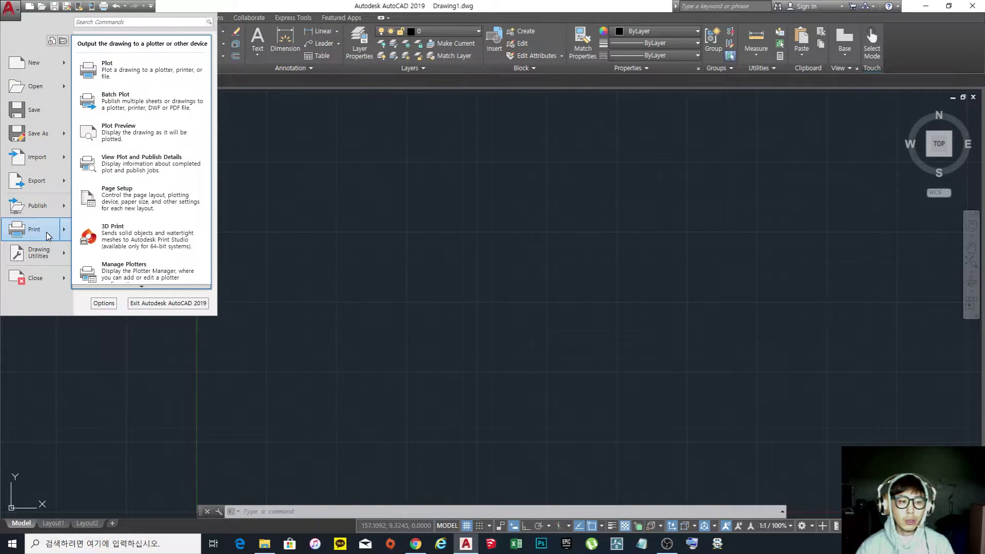
mouse_move(47, 258)
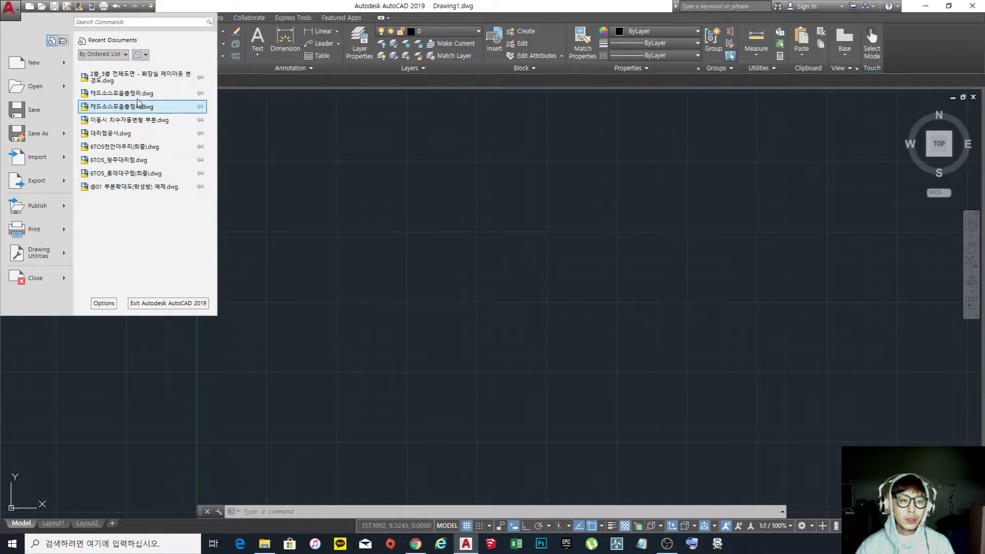
mouse_move(125, 99)
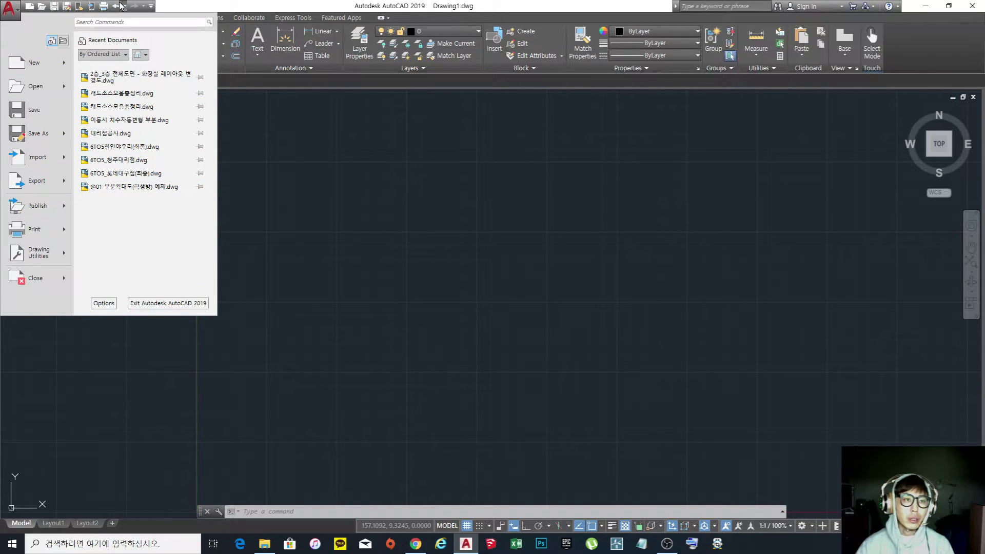
left_click(8, 14)
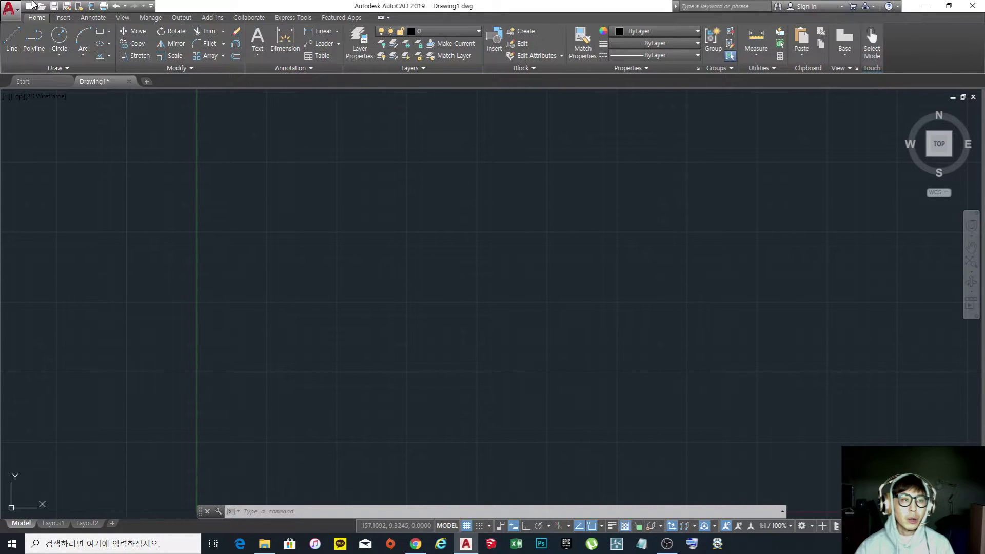
left_click(8, 8)
left_click(7, 9)
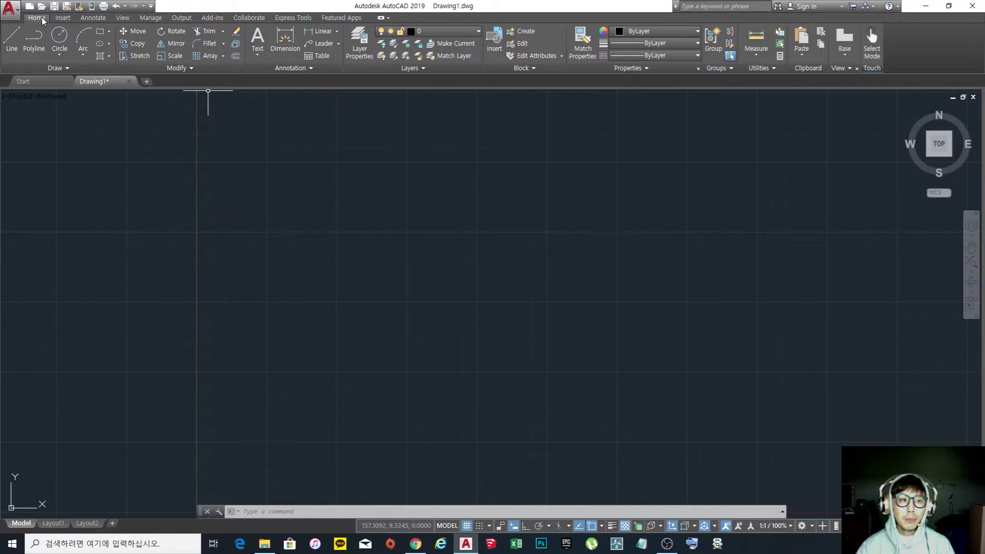
- Examine the ribbon's tool sets from Insert through Featured Apps, and return to the Home tools
left_click(63, 19)
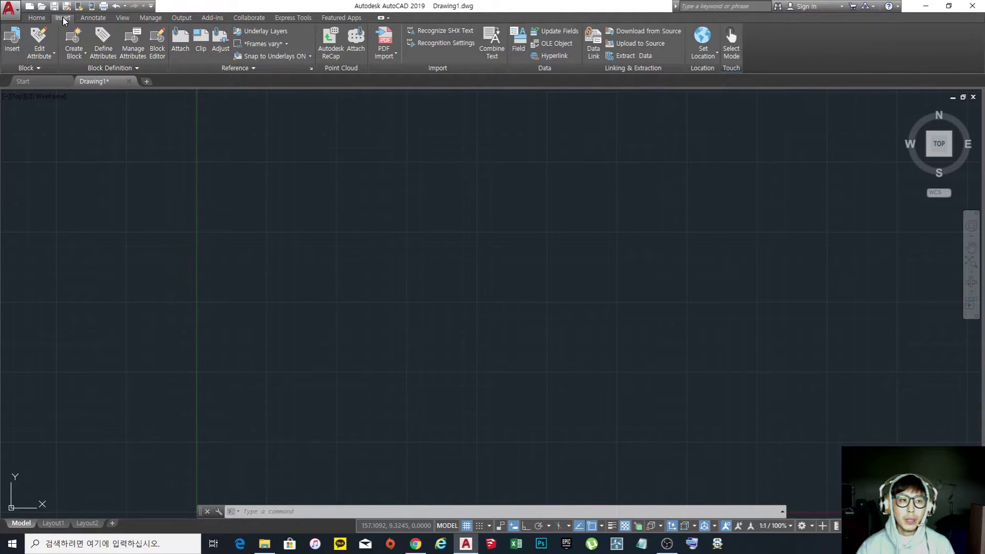
left_click(93, 19)
left_click(124, 19)
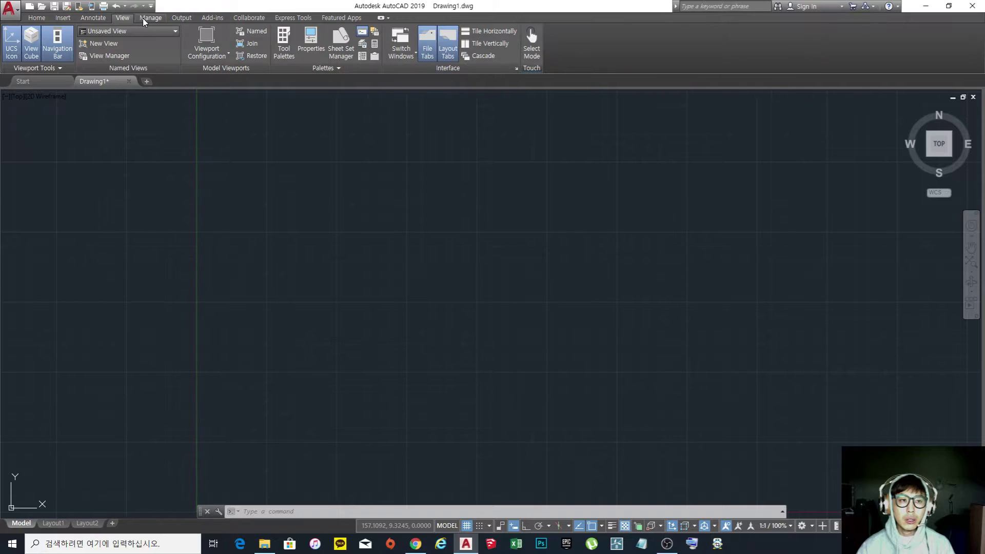
left_click(150, 20)
left_click(182, 18)
left_click(213, 19)
left_click(250, 18)
left_click(291, 19)
left_click(341, 18)
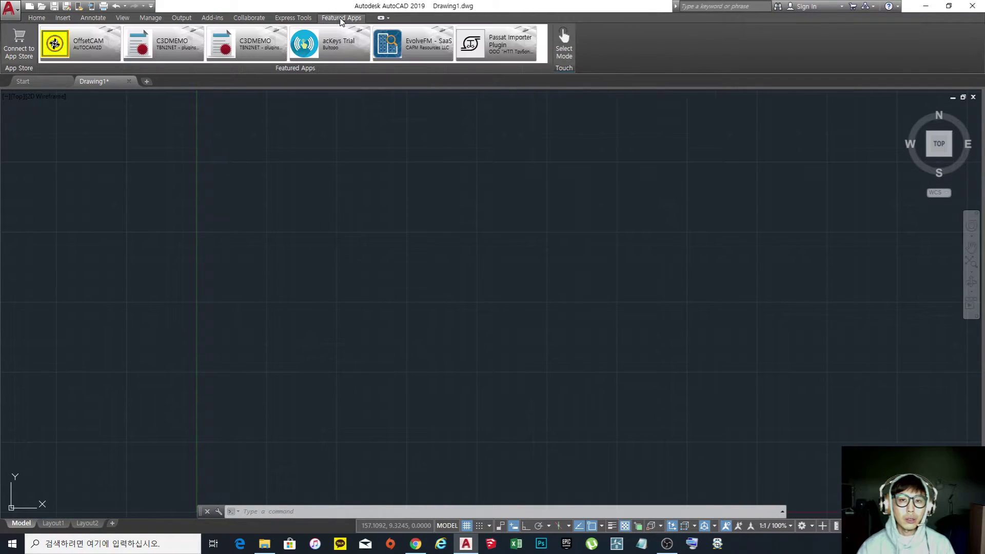
left_click(307, 18)
left_click(251, 19)
left_click(212, 19)
left_click(182, 19)
left_click(122, 19)
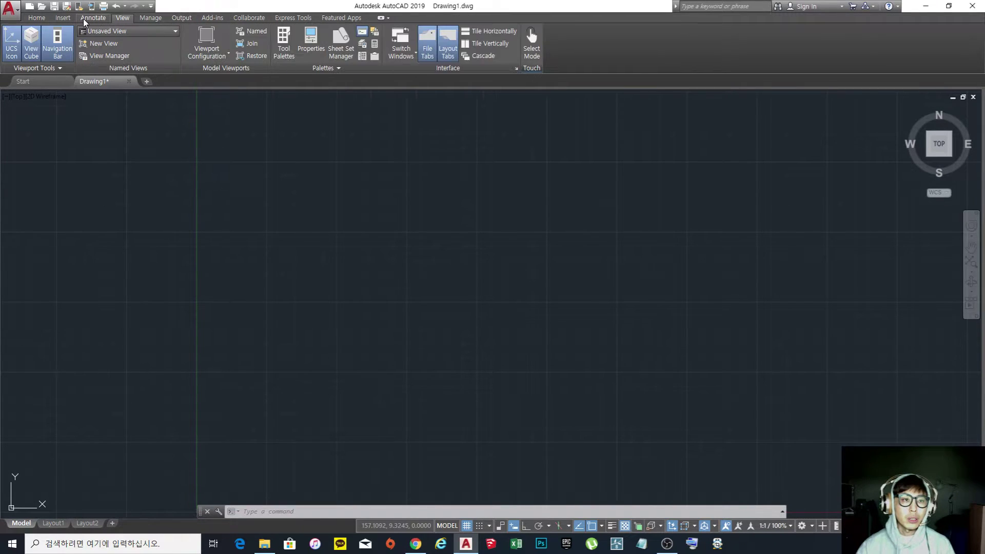
left_click(85, 18)
left_click(63, 18)
left_click(36, 19)
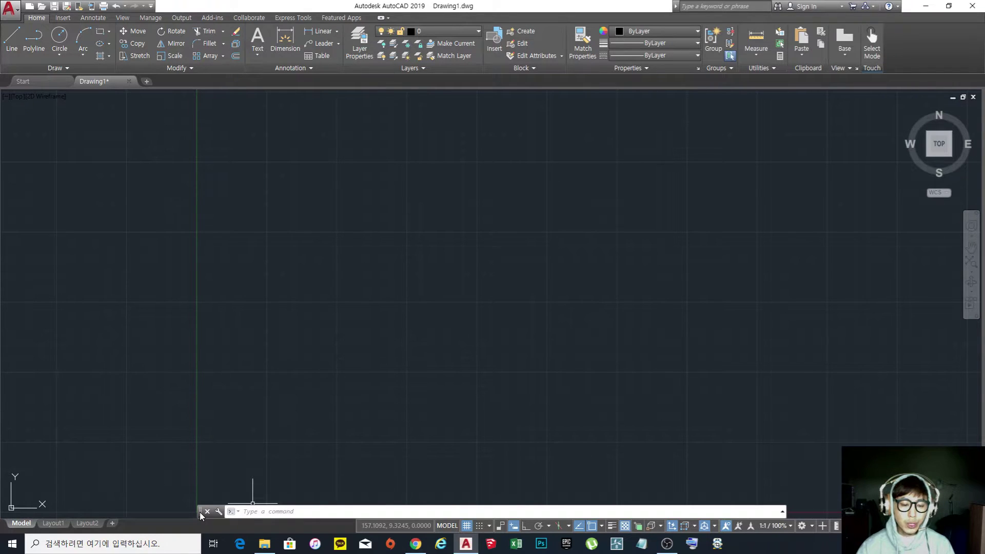
- Float the command line in the middle of the drawing area and enlarge it to show several history lines
left_click_drag(199, 512, 198, 251)
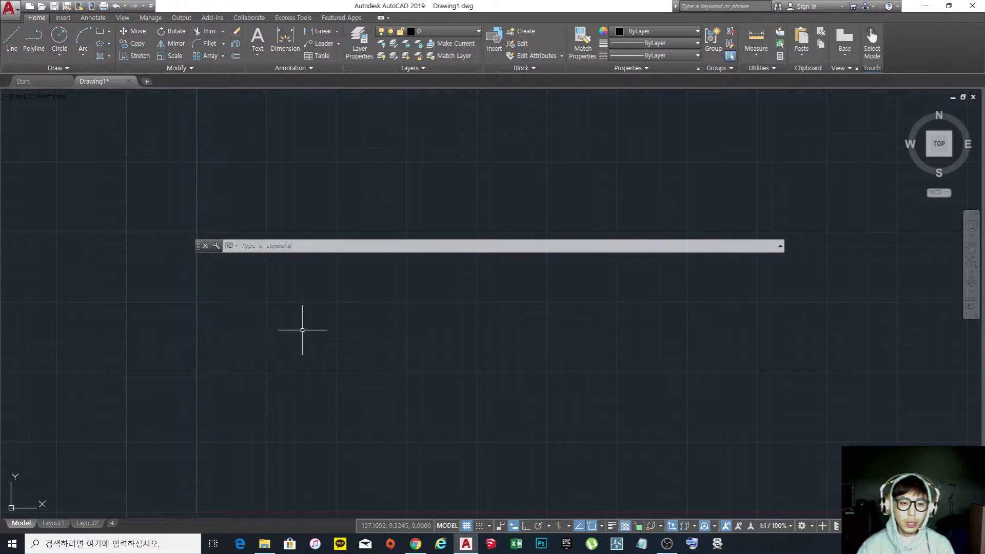
left_click_drag(417, 240, 469, 216)
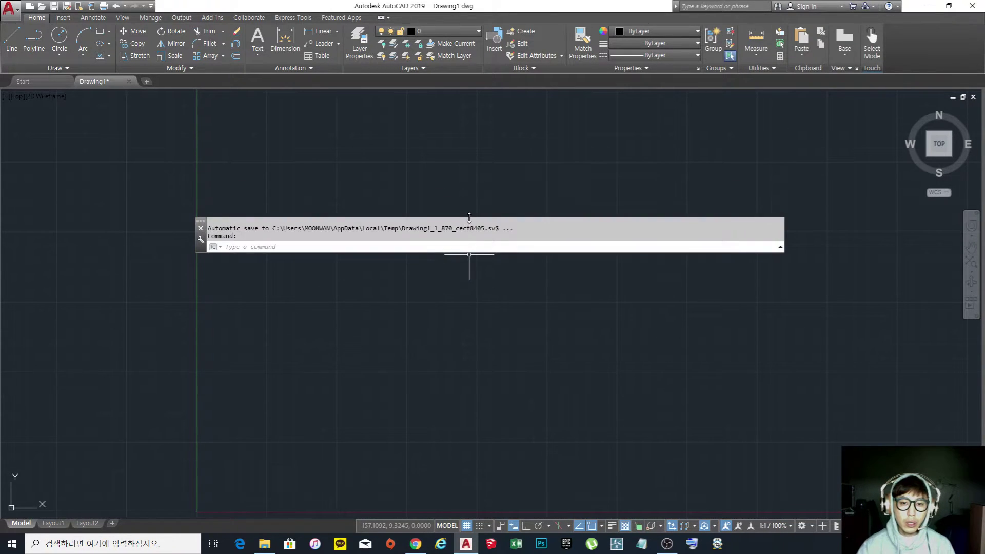
mouse_move(469, 218)
left_mouse_down()
mouse_move(471, 132)
mouse_move(466, 216)
mouse_move(470, 205)
left_mouse_up()
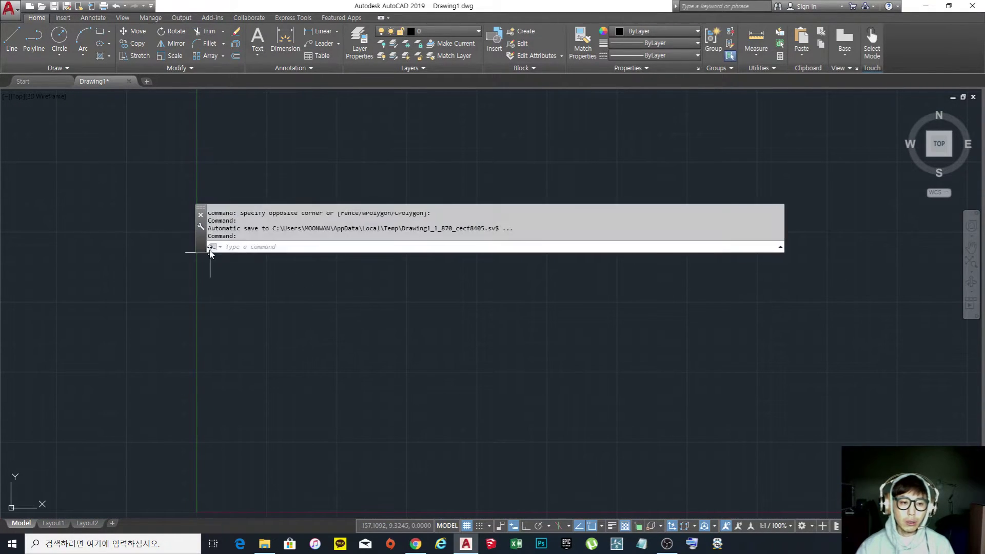
- Dock the command line beneath the drawing area and adjust its height to show about three history lines
mouse_move(201, 211)
left_mouse_down()
mouse_move(149, 521)
mouse_move(184, 382)
mouse_move(163, 510)
left_mouse_up()
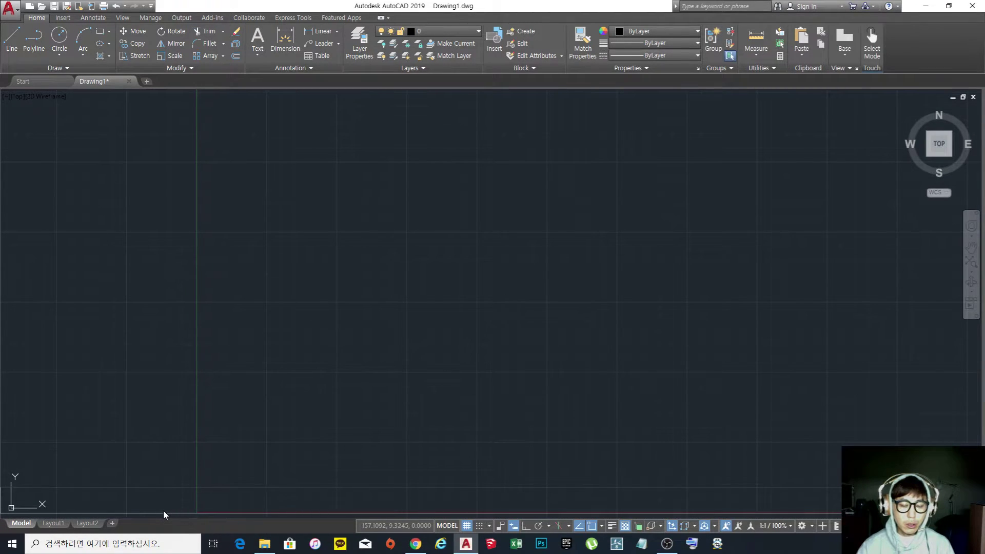
left_click_drag(163, 510, 163, 510)
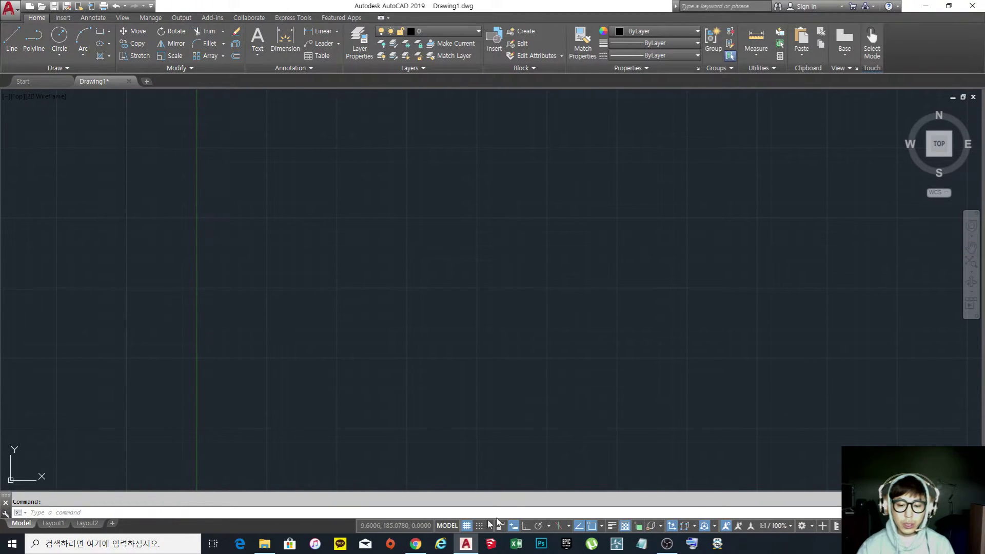
left_click_drag(438, 491, 450, 348)
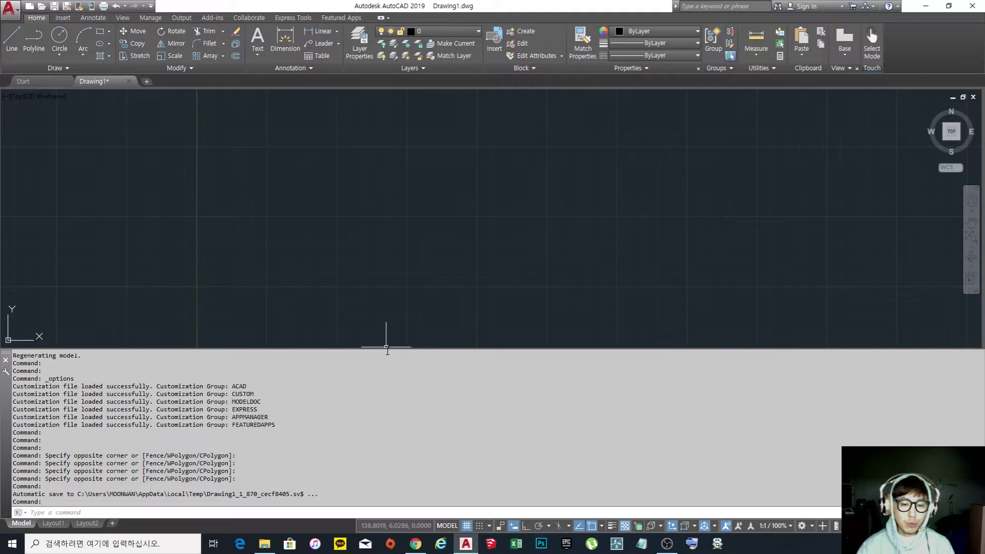
mouse_move(389, 348)
left_mouse_down()
mouse_move(378, 481)
mouse_move(380, 473)
left_mouse_up()
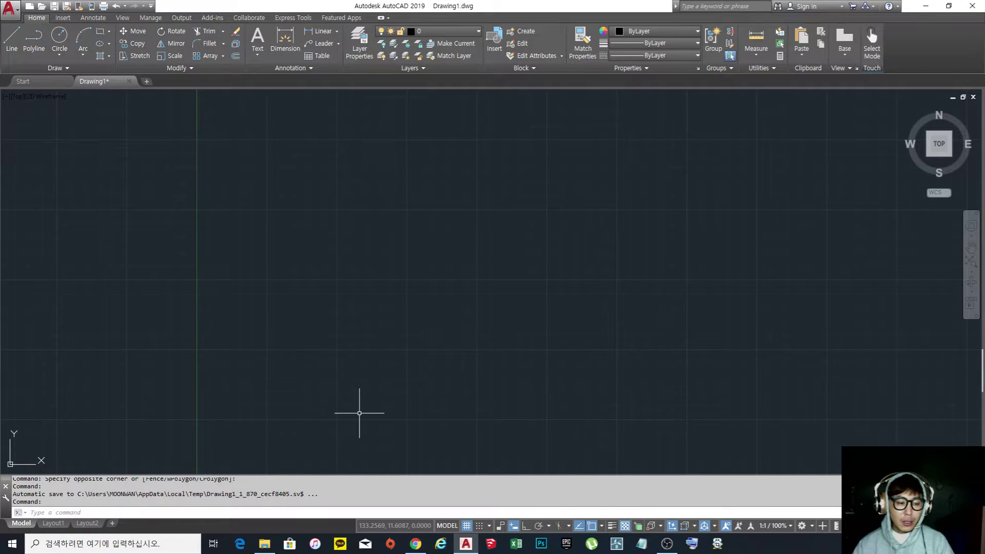
- Close the command line window and display it again, two times in a row
left_click(5, 488)
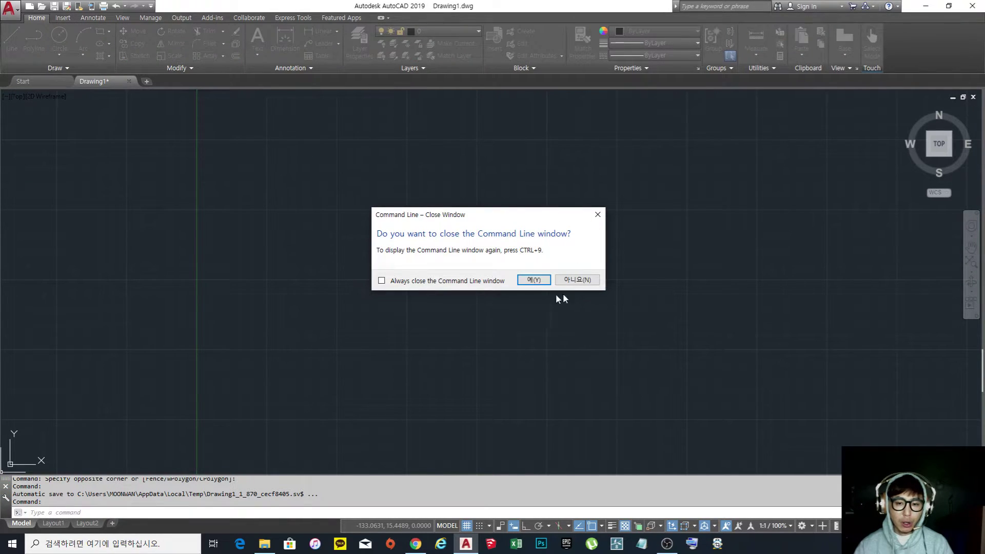
left_click(533, 280)
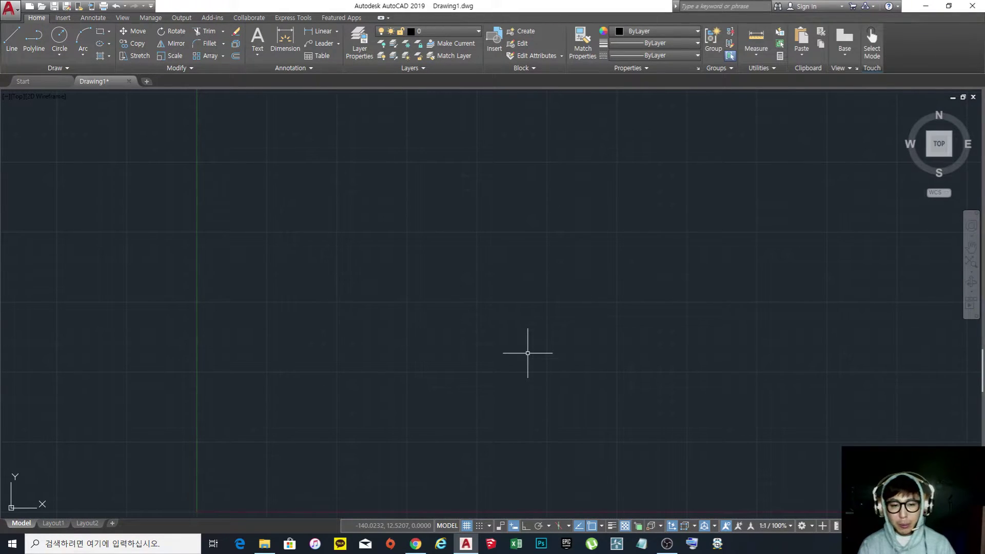
key("ctrl+9")
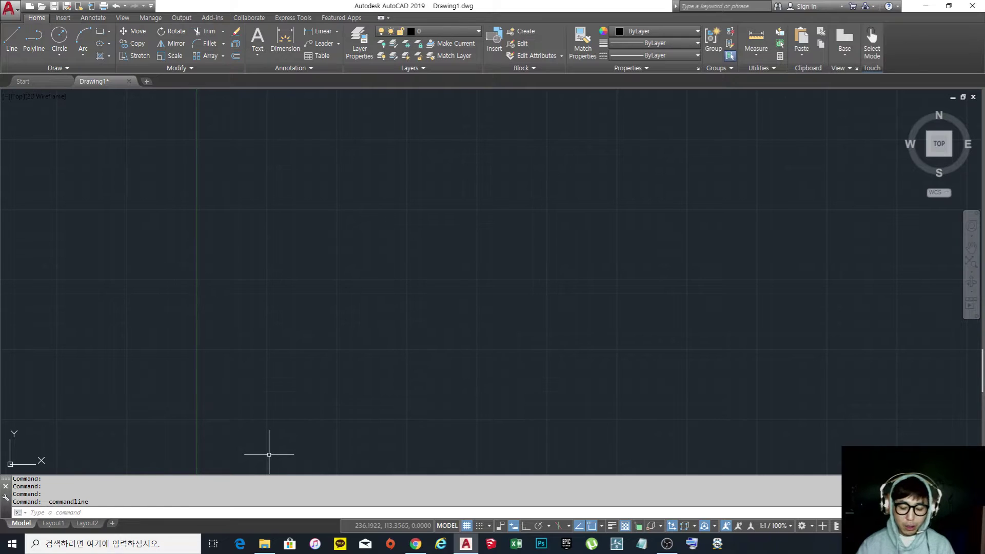
key("ctrl+9")
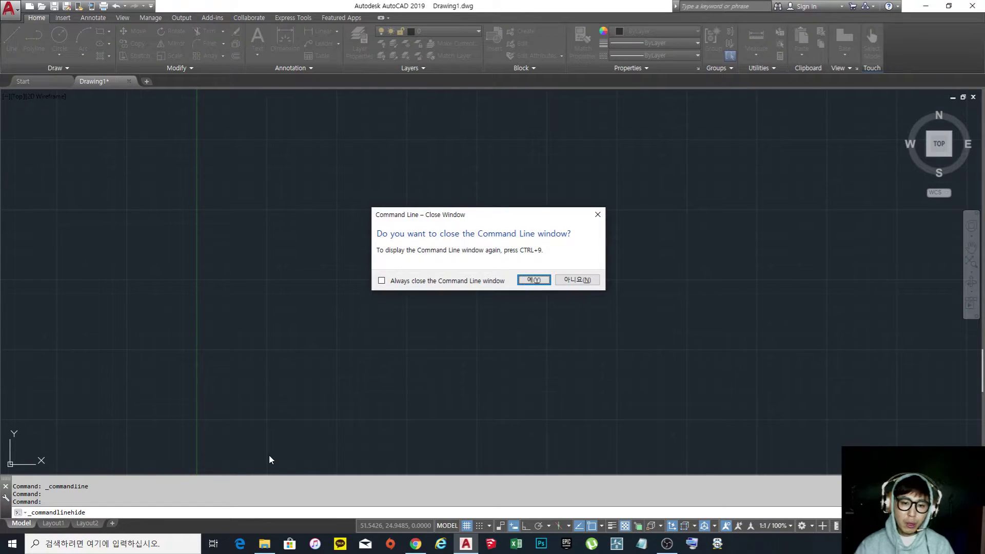
left_click(534, 281)
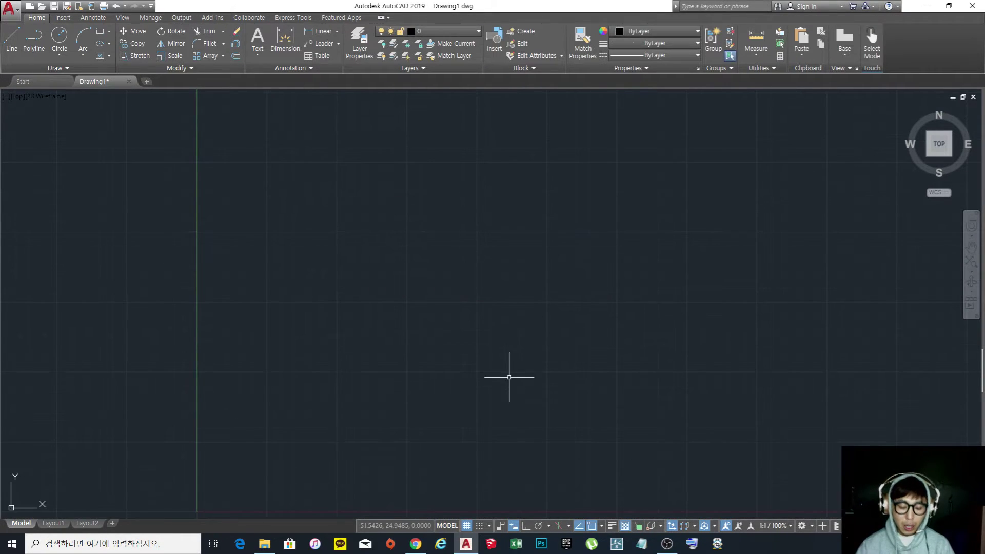
key("ctrl+9")
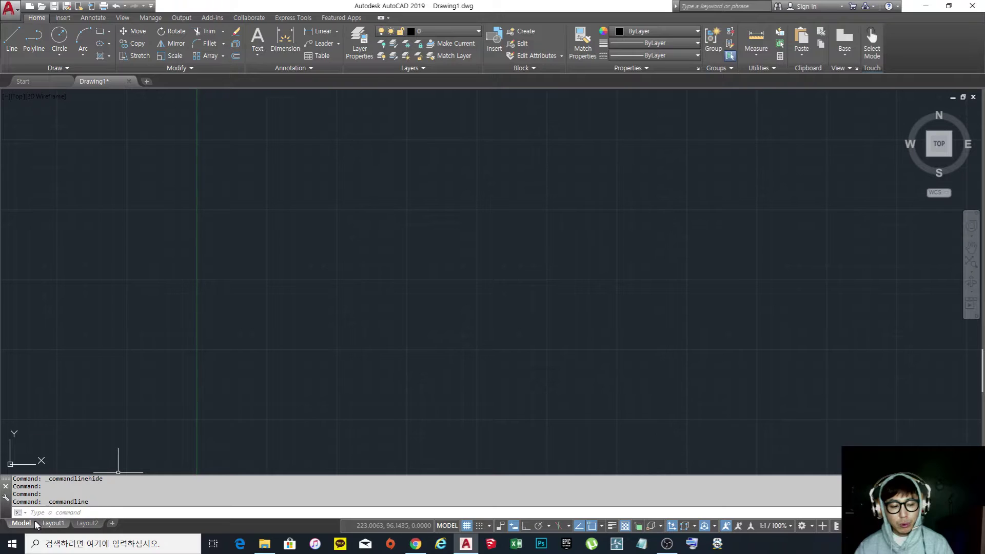
- Look at the paper space sheets Layout1 and Layout2, compare them with model space, and return to Model
mouse_move(55, 523)
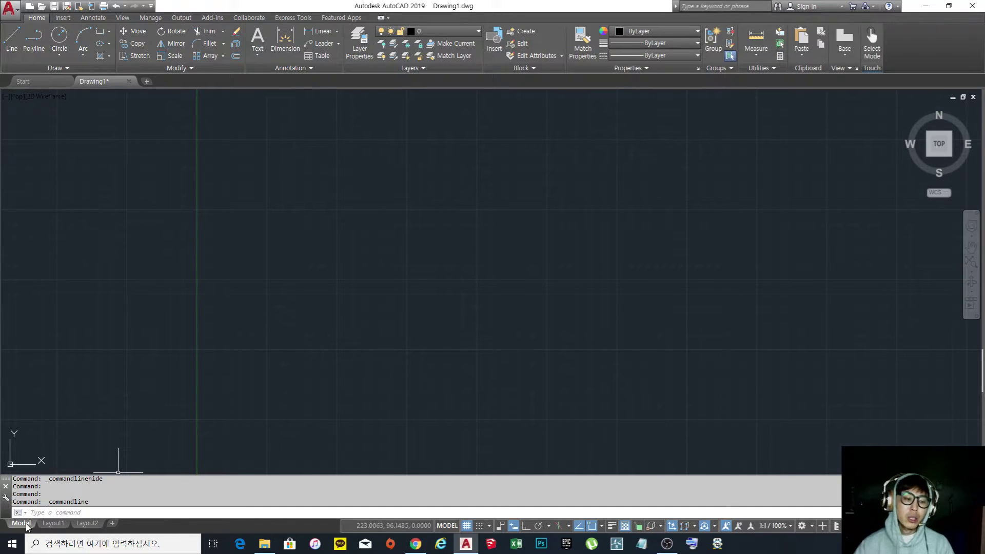
left_click(53, 524)
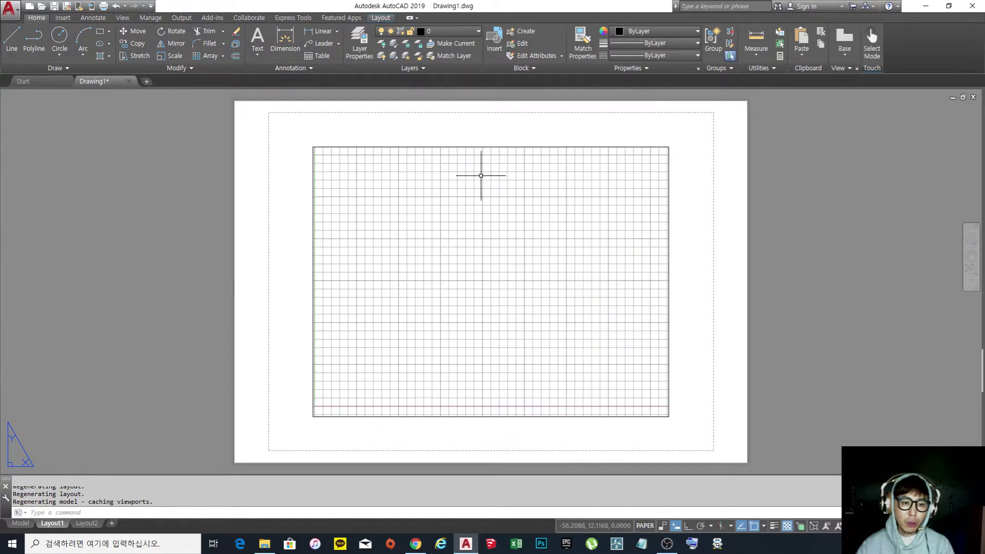
left_click(95, 523)
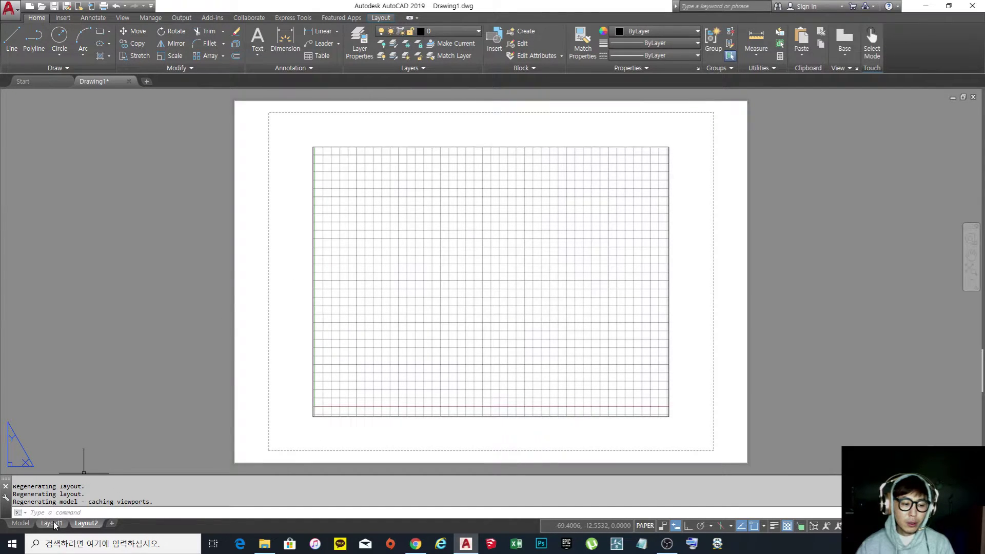
left_click(22, 523)
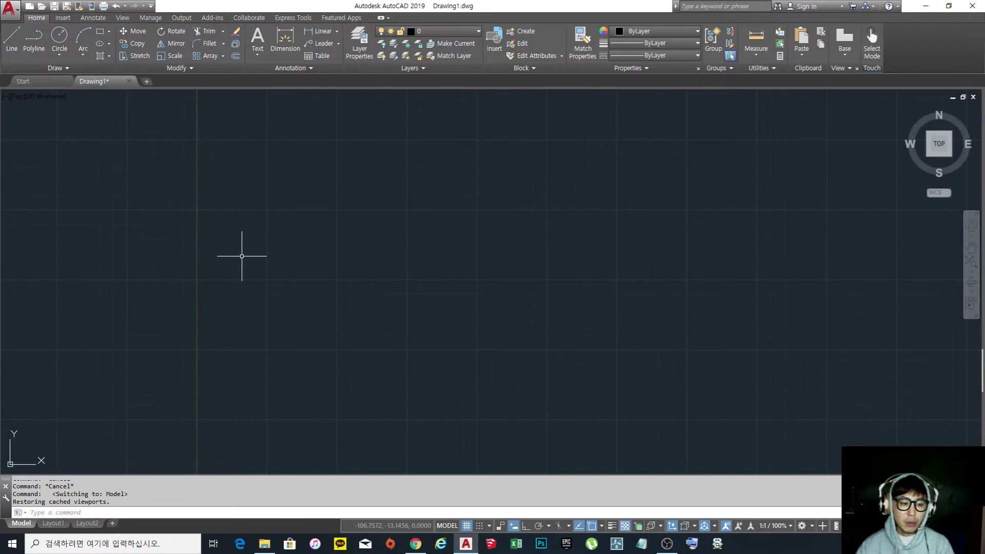
left_click(53, 523)
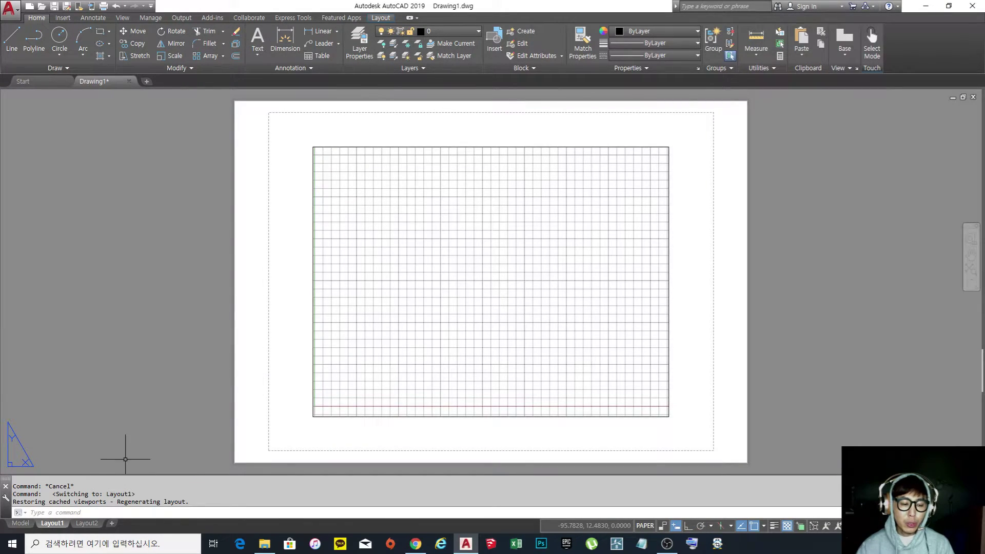
left_click(23, 524)
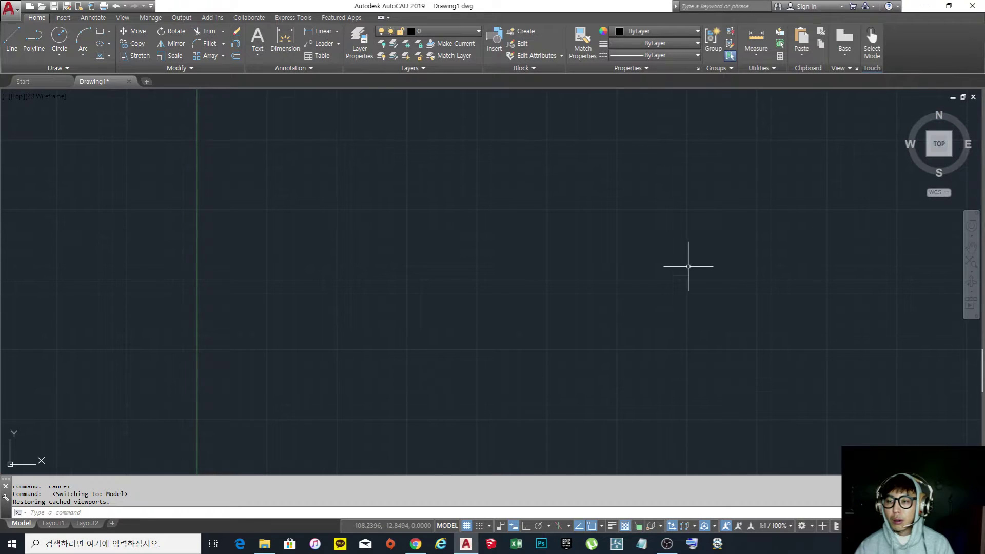
- View the model space from the back, the right and the home isometric direction, and return to the top view
left_click(939, 122)
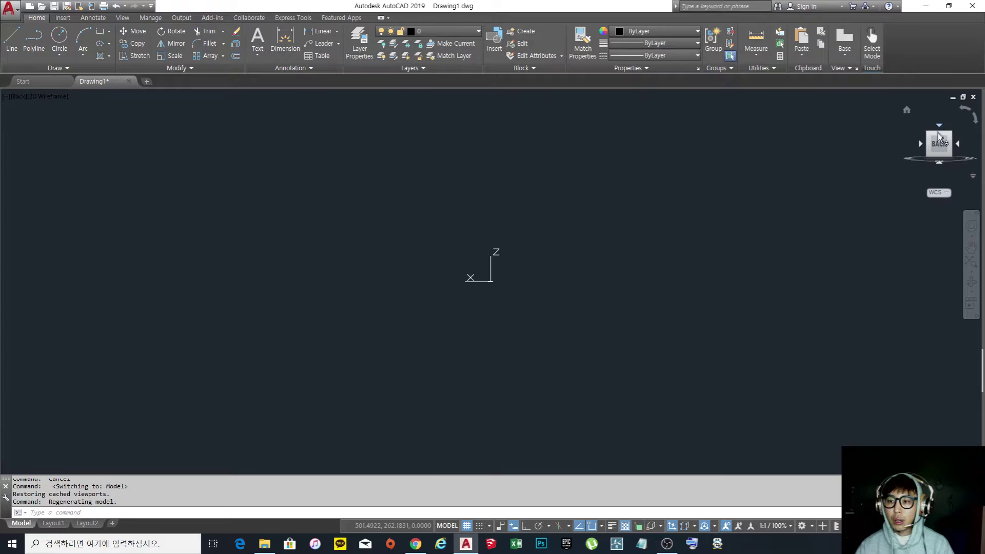
left_click(920, 143)
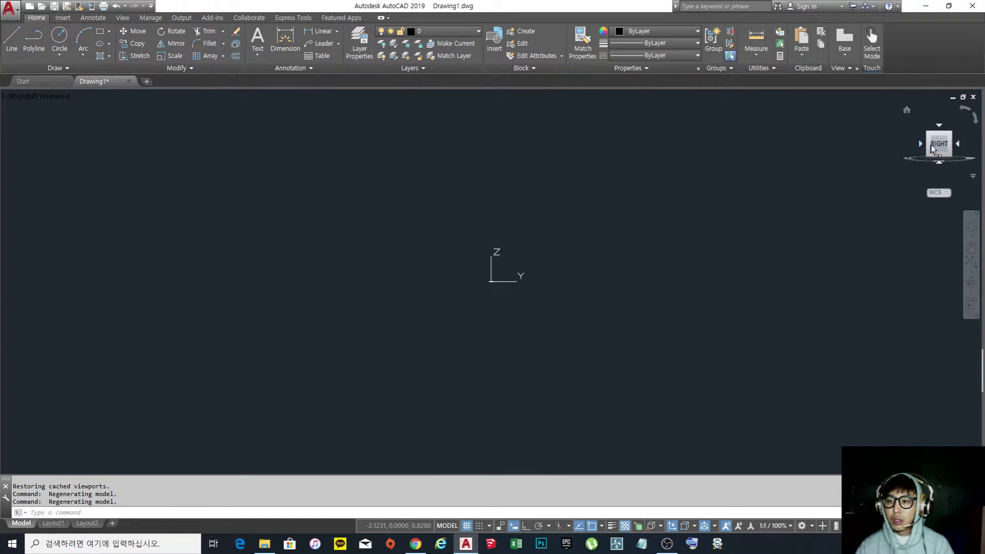
left_click(975, 117)
left_click(965, 113)
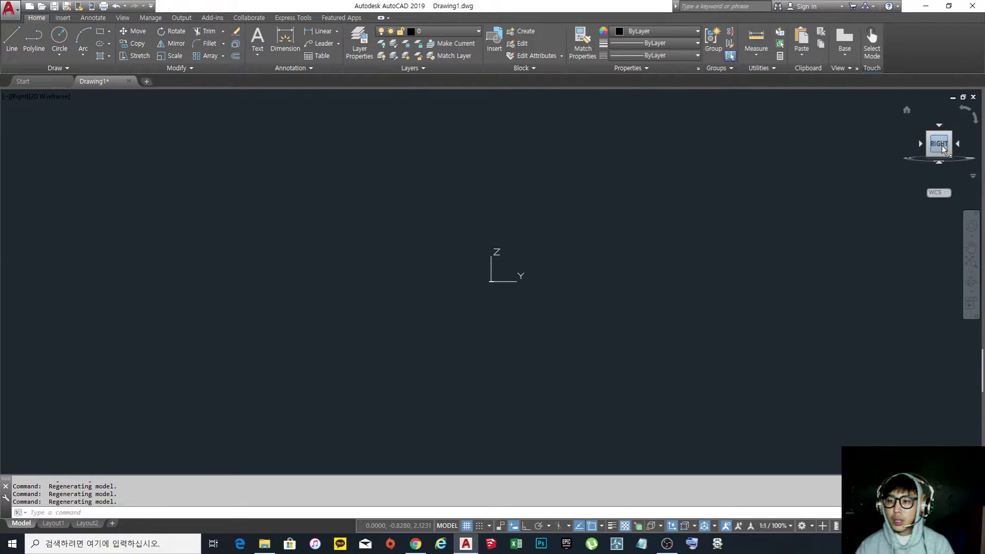
left_click(906, 111)
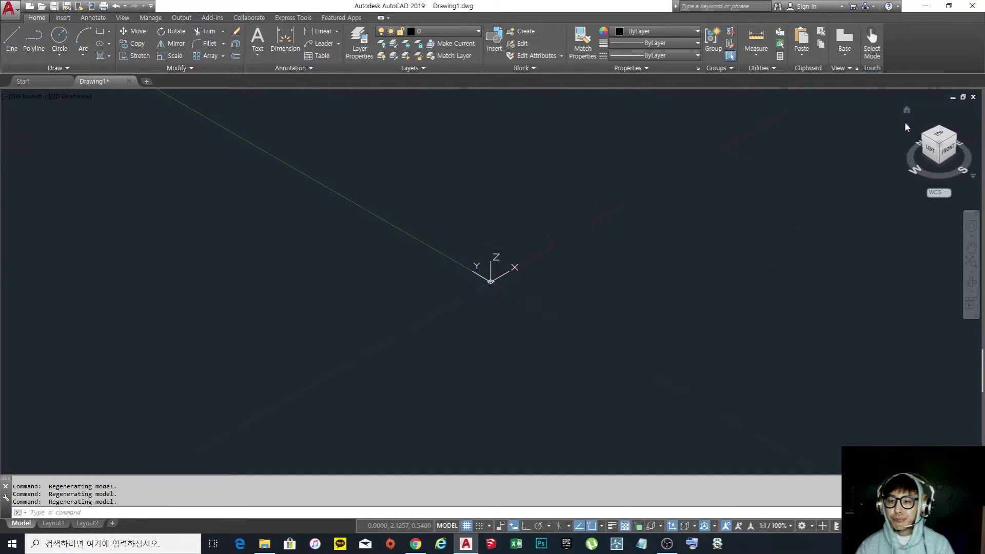
left_click(940, 135)
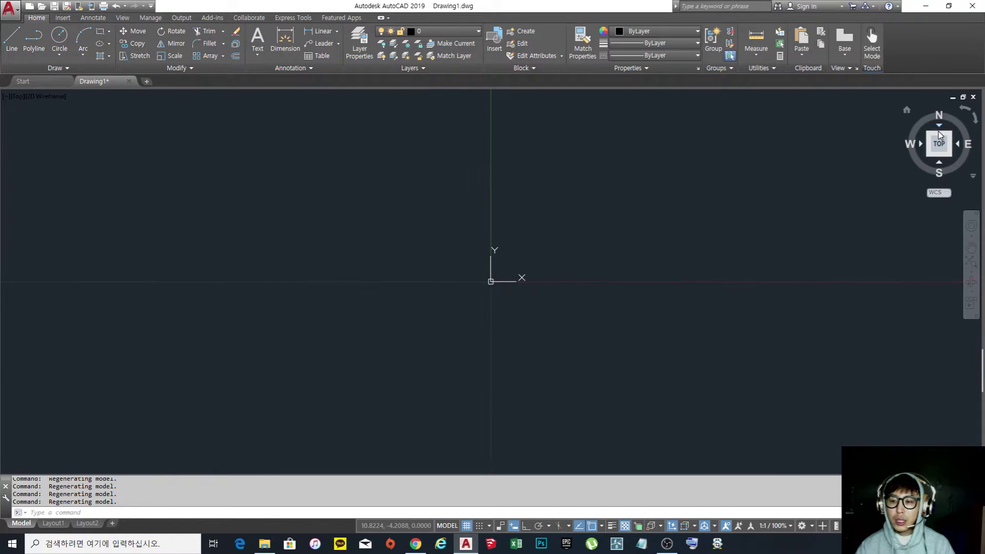
- Orbit the empty model space freely in 3D, return to the top view, and pan the origin toward the lower left
middle_click_drag(679, 246, 594, 260, "shift")
middle_click_drag(561, 330, 567, 279, "shift")
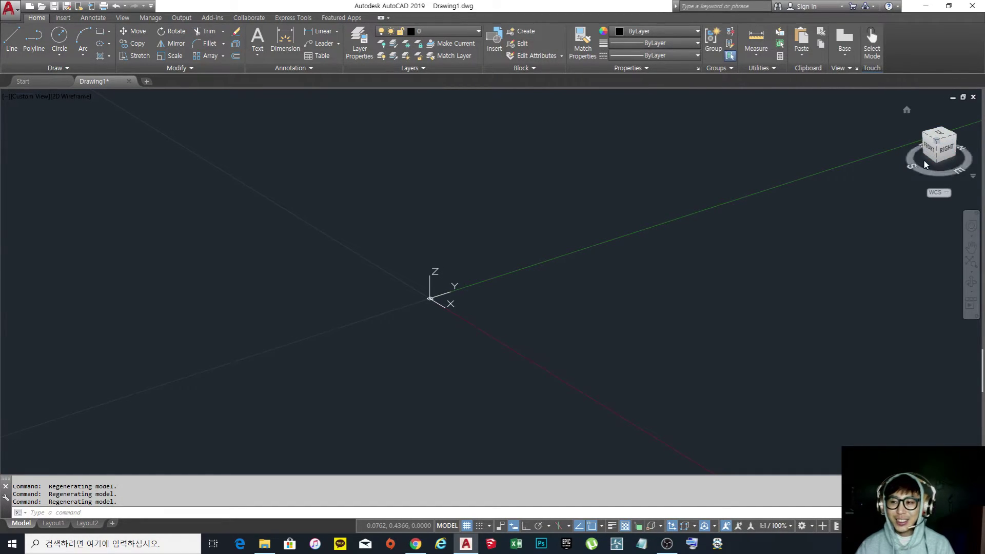
middle_click_drag(689, 269, 744, 241, "shift")
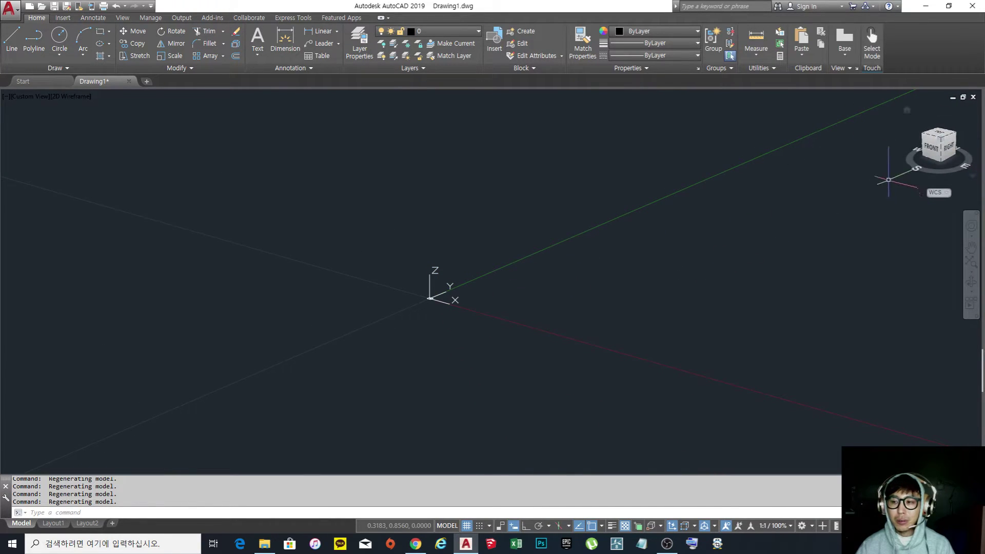
left_click(939, 134)
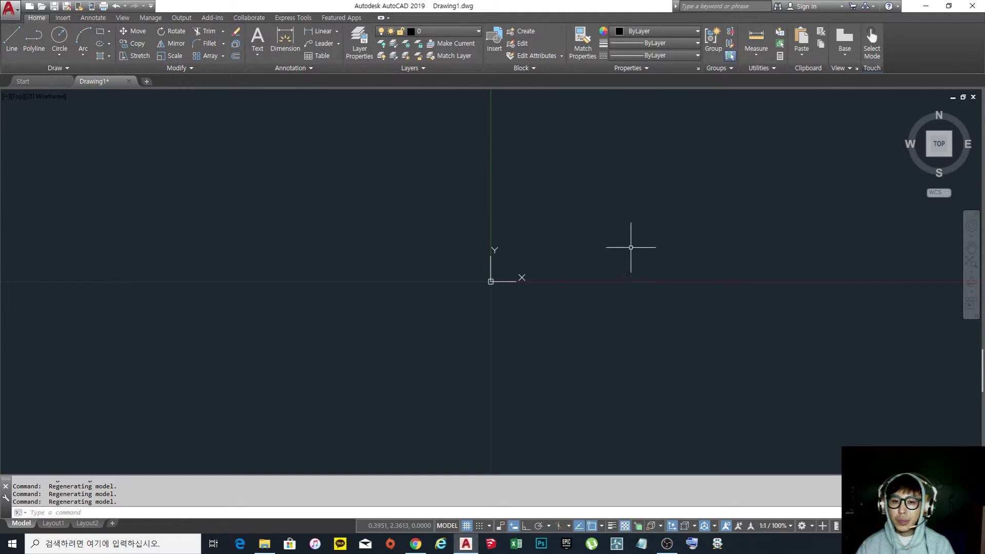
middle_click_drag(677, 231, 520, 270)
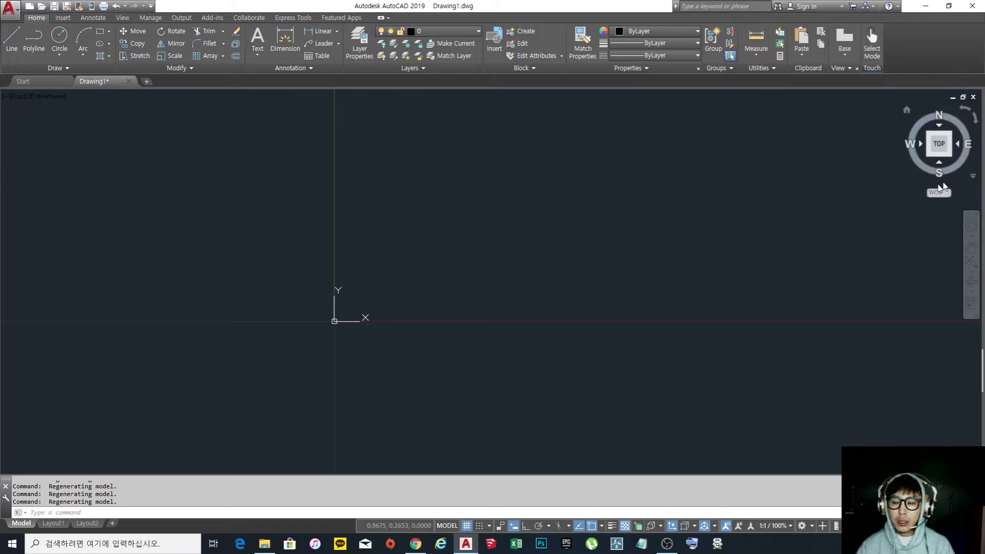
middle_click_drag(631, 233, 588, 258)
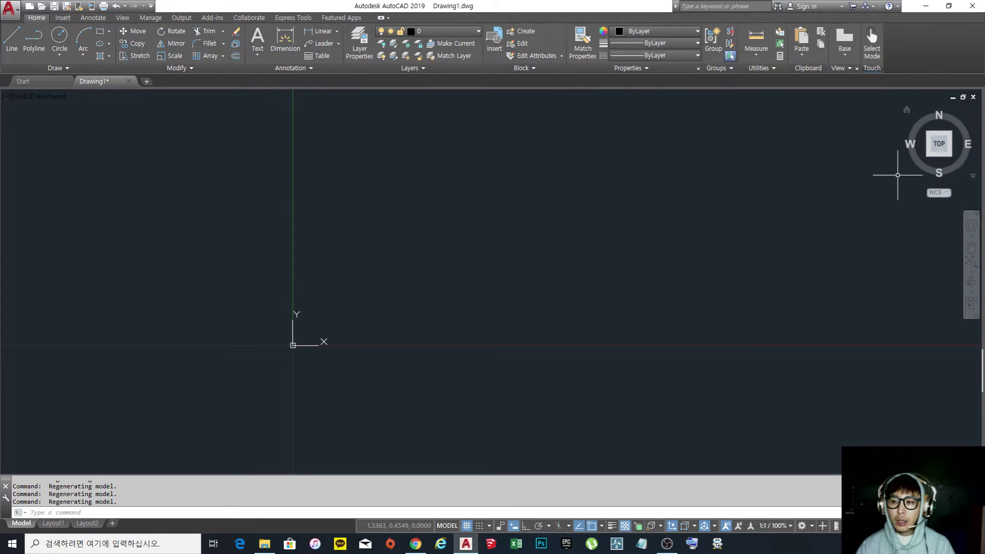
- Turn off the ViewCube display for the 2D Wireframe visual style in the 3D Modeling options and close the navigation bar
right_click(770, 183)
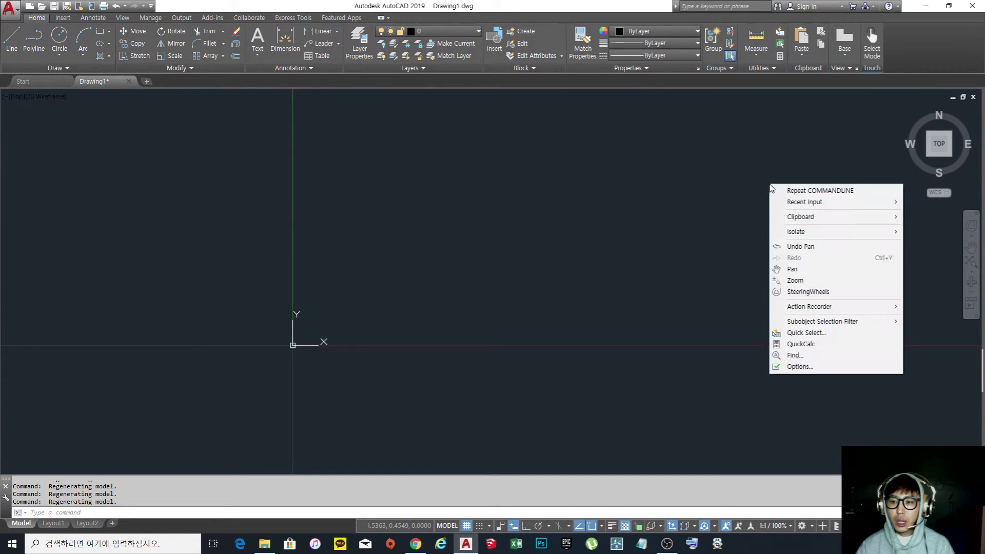
left_click(799, 367)
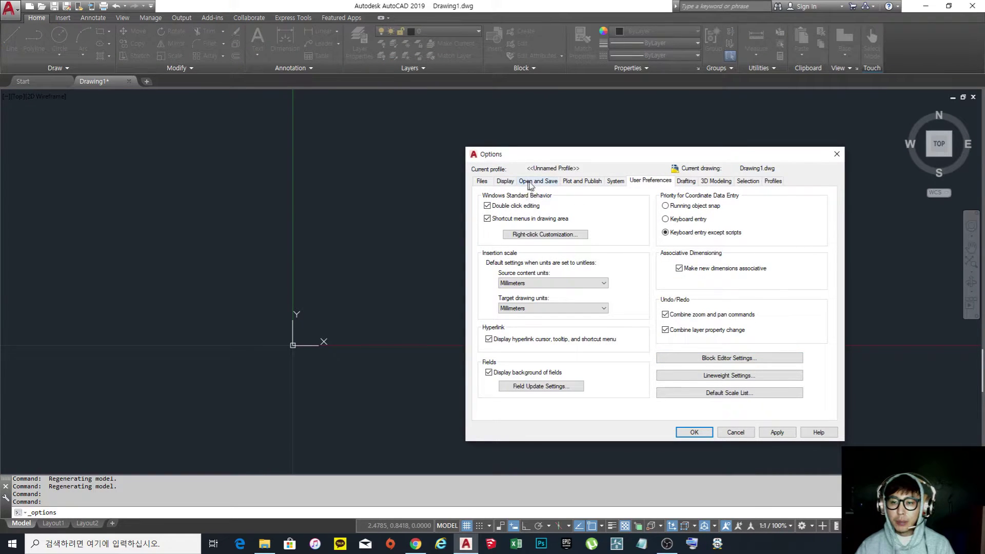
left_click(717, 182)
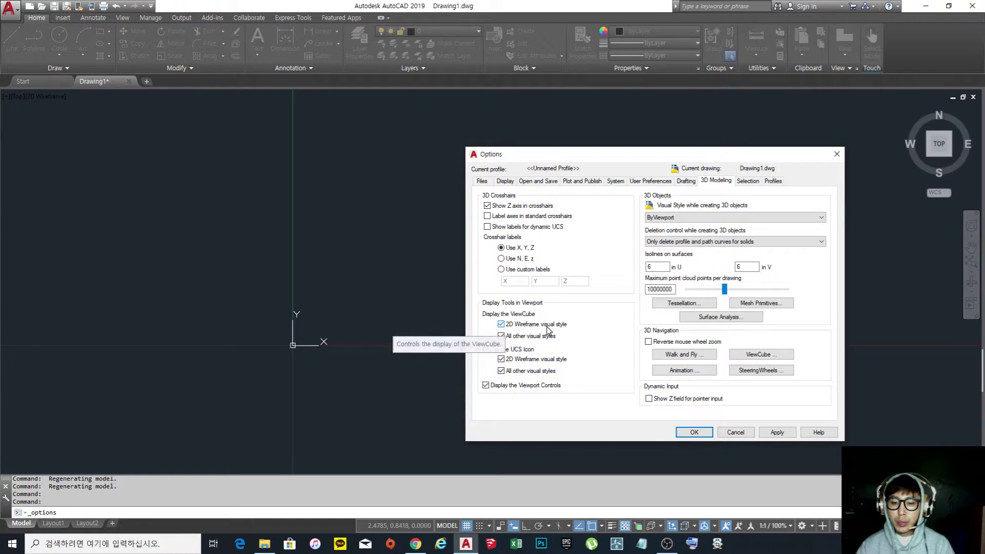
left_click(501, 324)
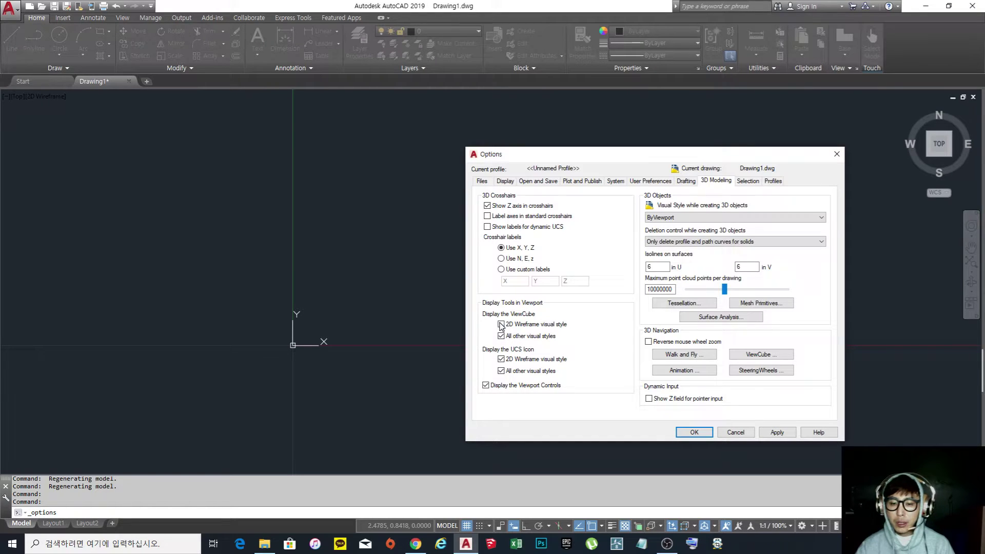
left_click(777, 433)
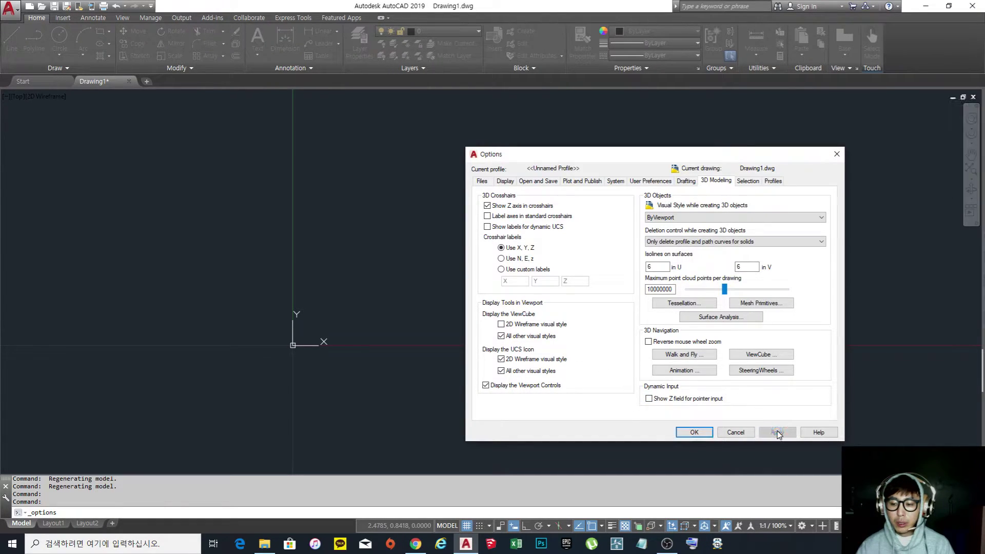
left_click(694, 431)
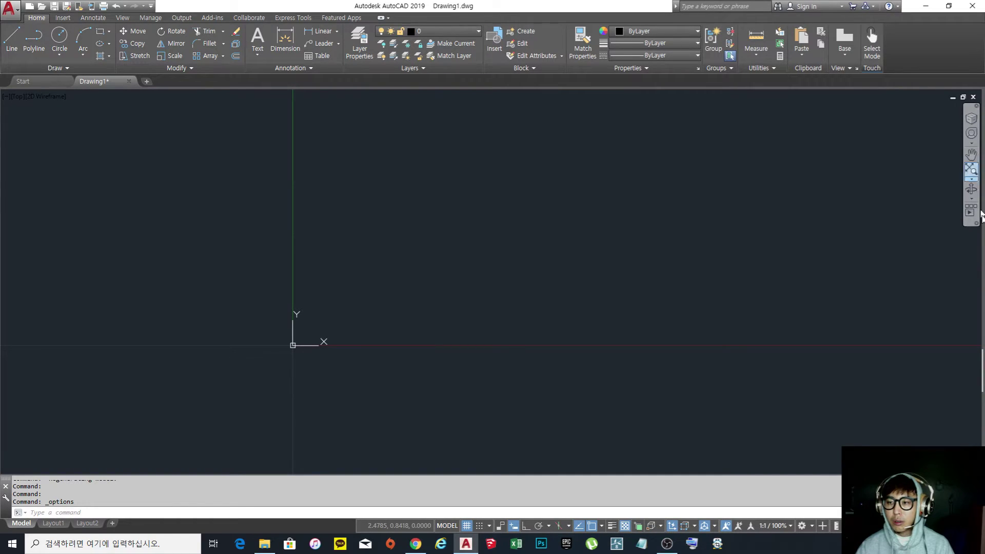
left_click(976, 106)
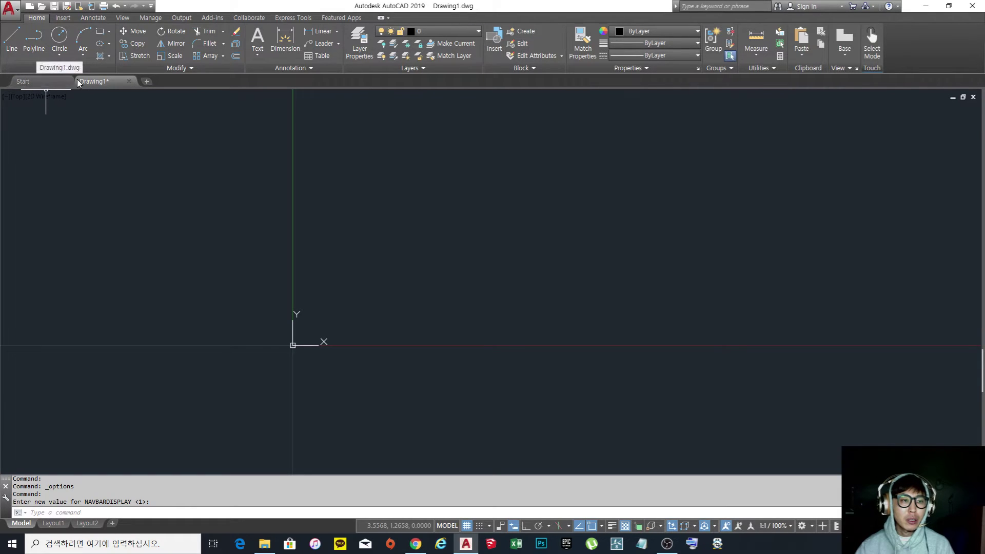
- Switch back and forth between the Start page and Drawing1 several times, ending on Drawing1
left_click(40, 82)
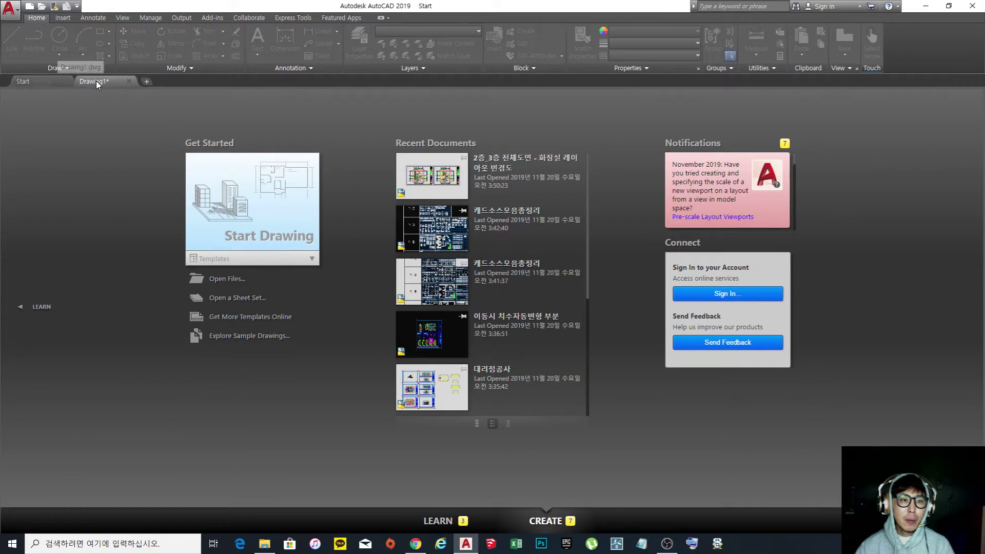
left_click(97, 81)
left_click(45, 81)
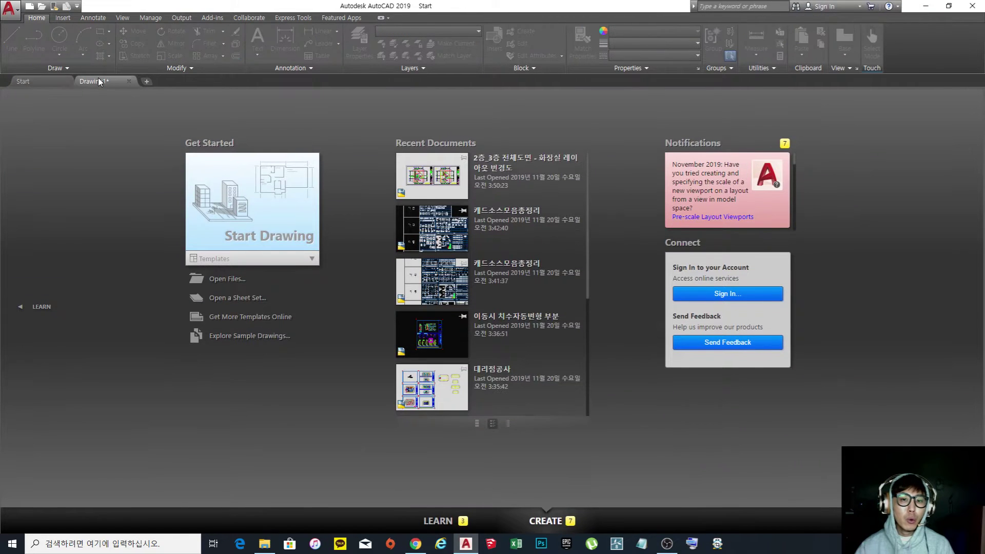
left_click(98, 79)
left_click(48, 80)
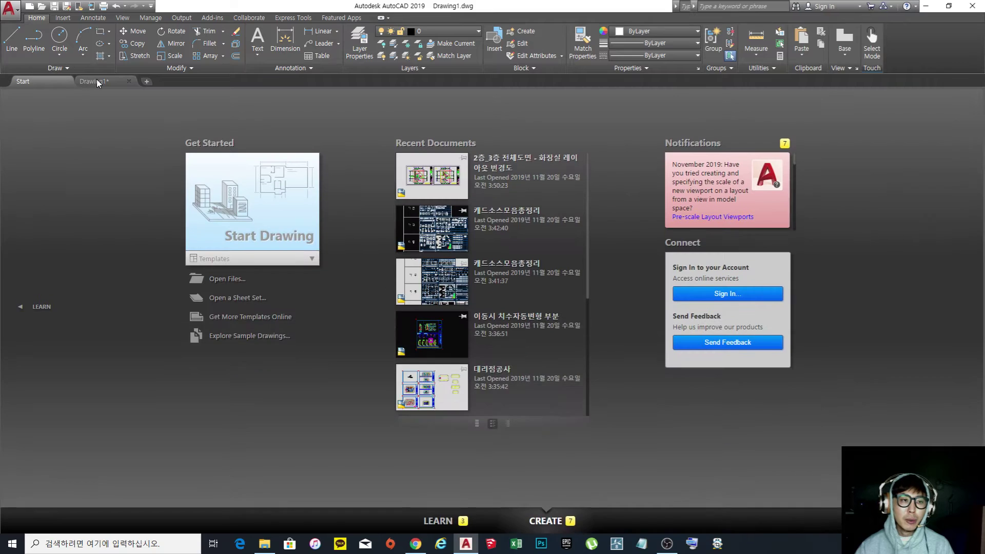
left_click(87, 81)
left_click(53, 80)
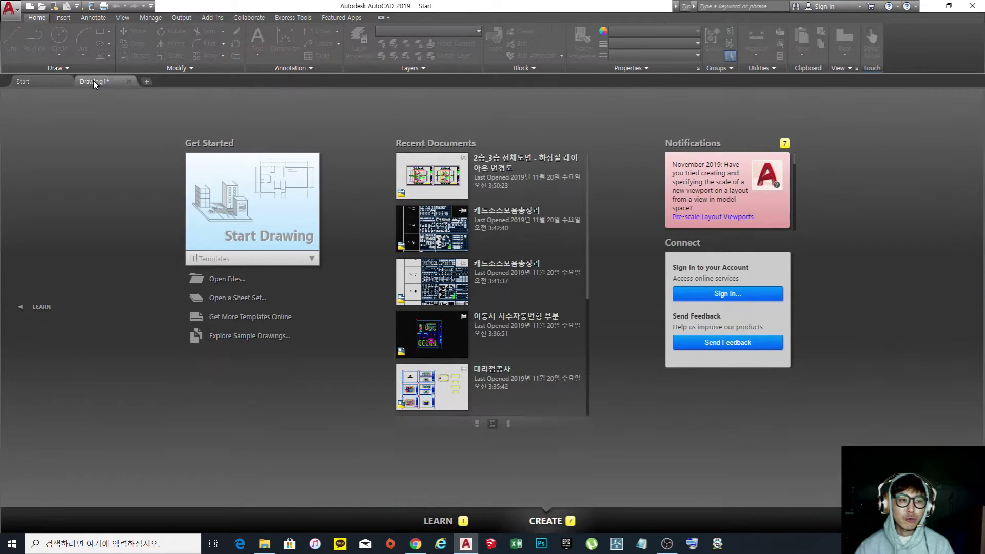
left_click(94, 80)
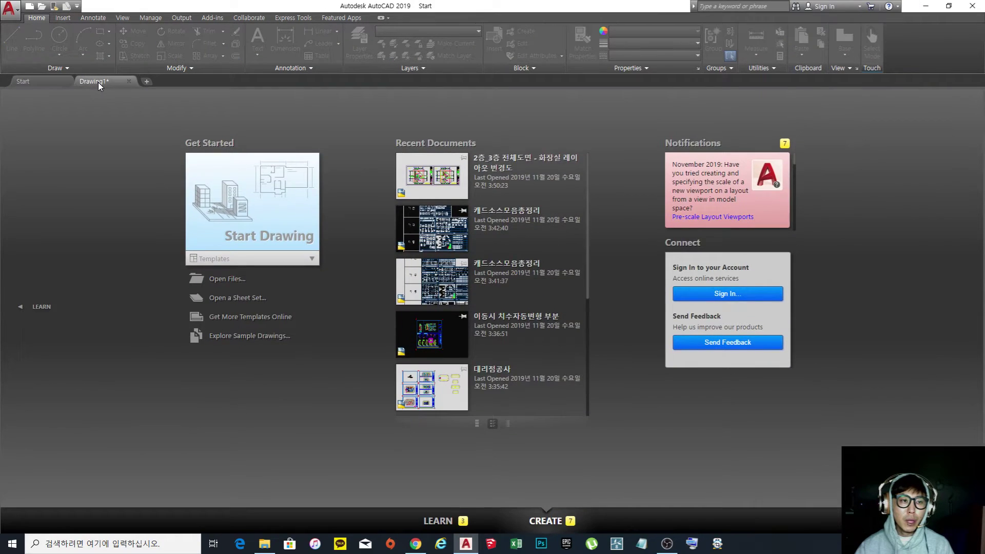
left_click(97, 82)
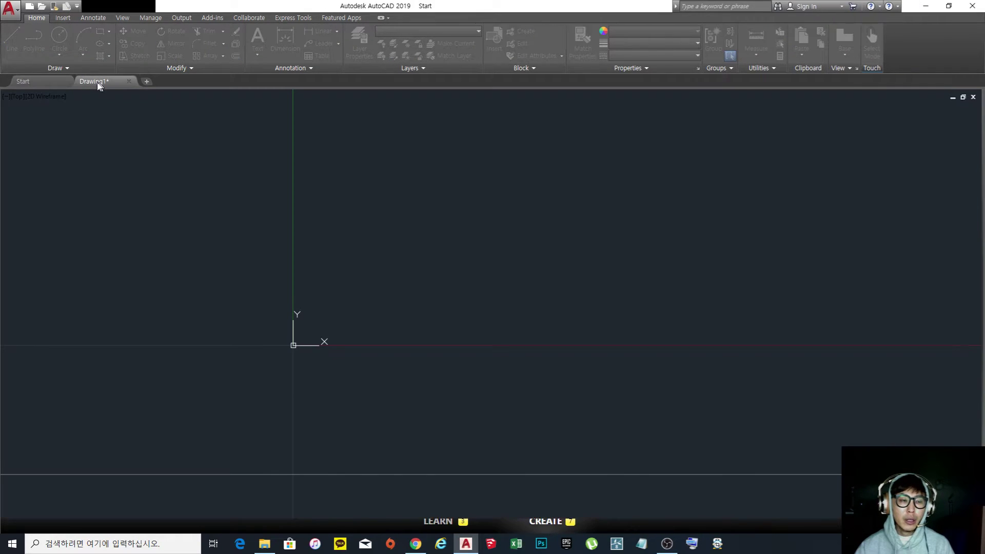
left_click(48, 81)
left_click(94, 82)
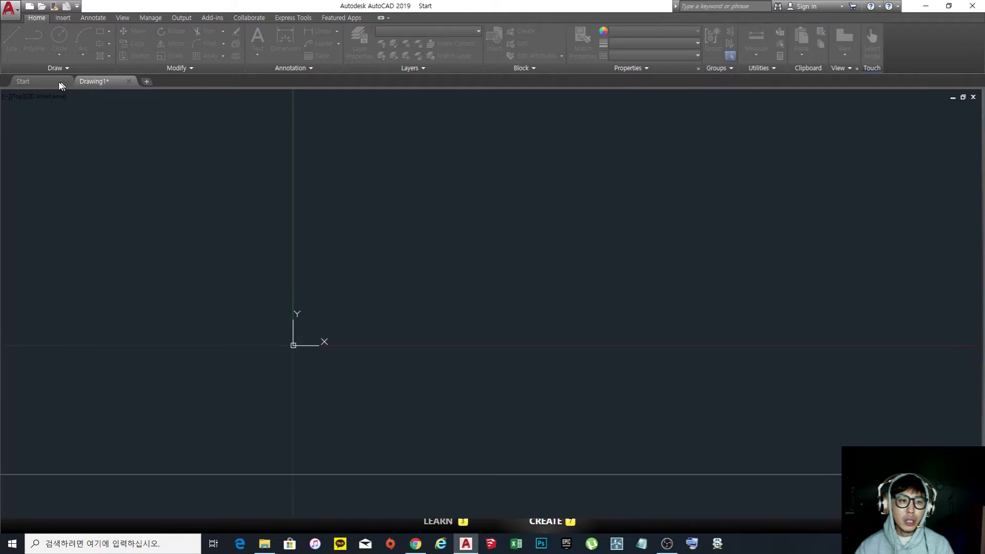
left_click(58, 83)
left_click(96, 82)
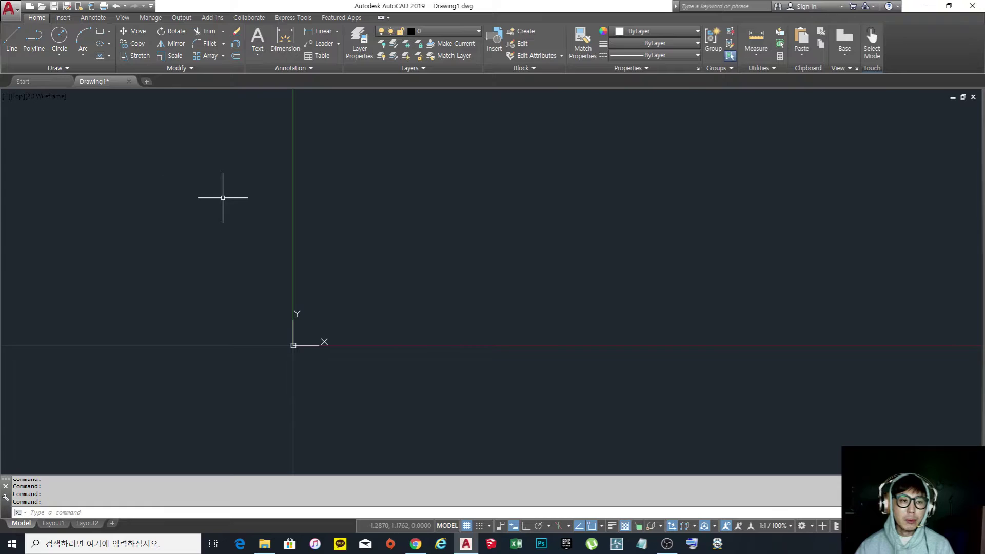
- Turn off Display File Tabs in the Display options, apply it, and turn the option back on
right_click(407, 175)
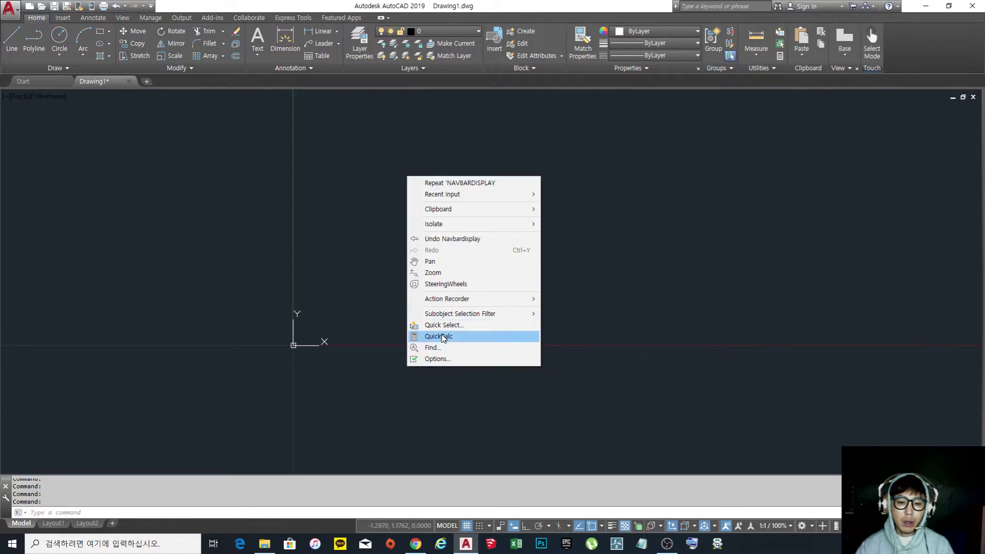
left_click(444, 359)
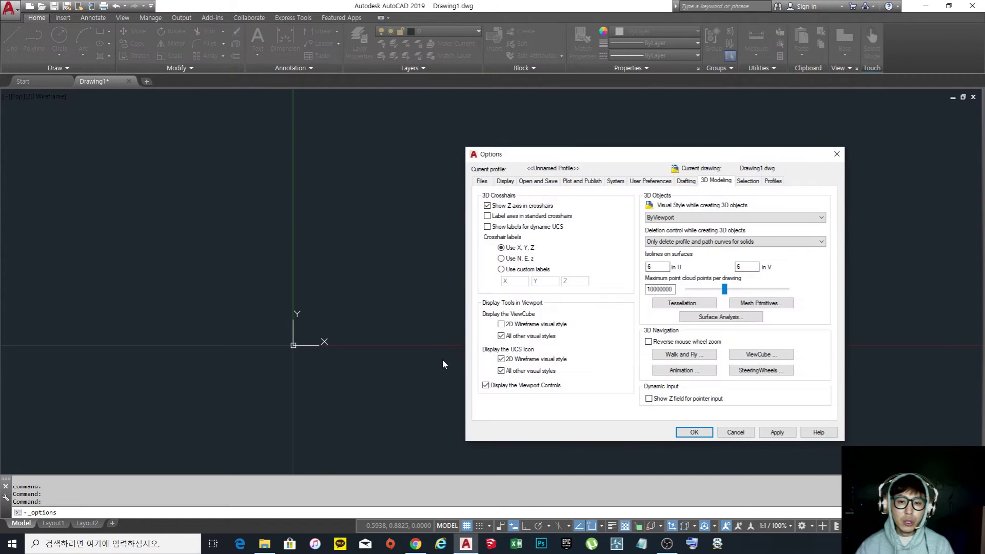
left_click(508, 182)
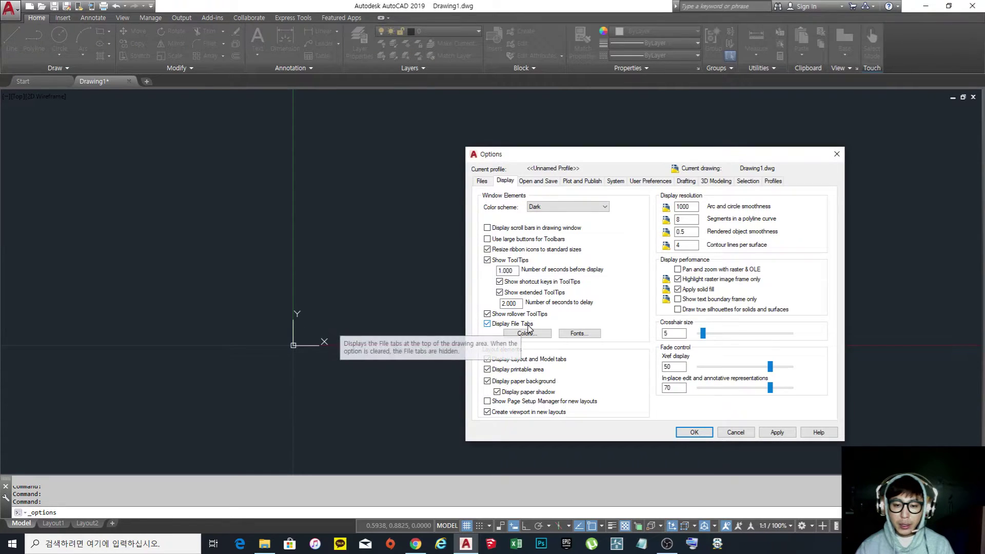
left_click(487, 324)
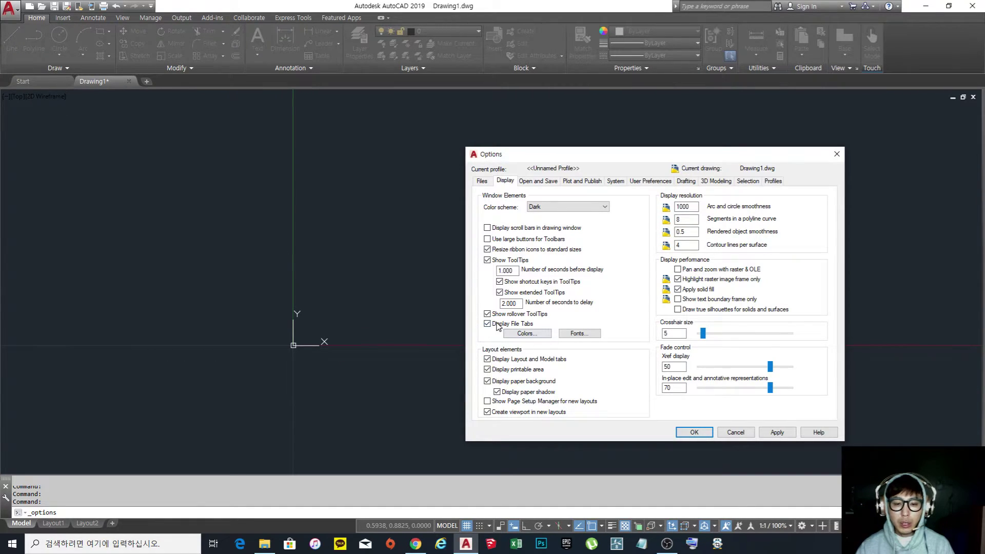
left_click(488, 325)
left_click(786, 436)
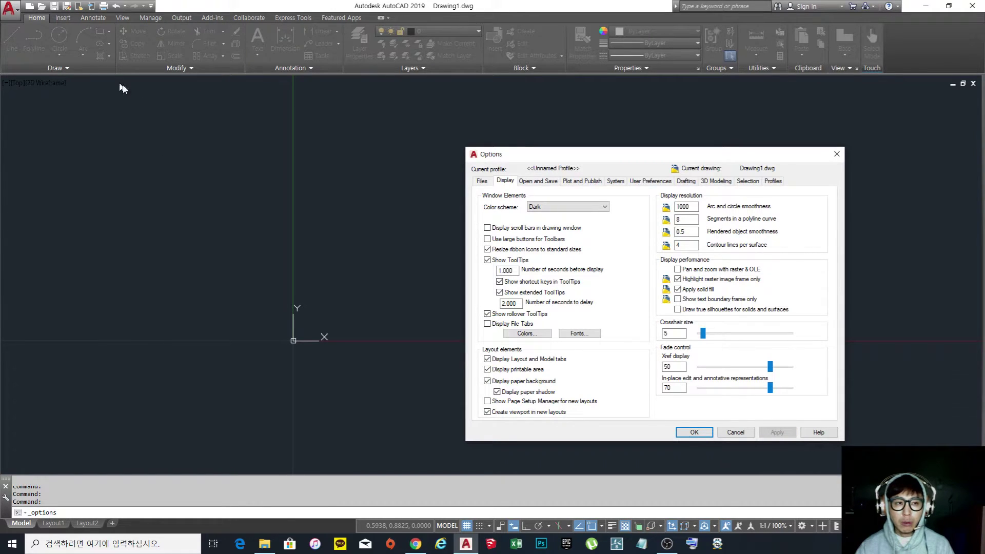
left_click(488, 324)
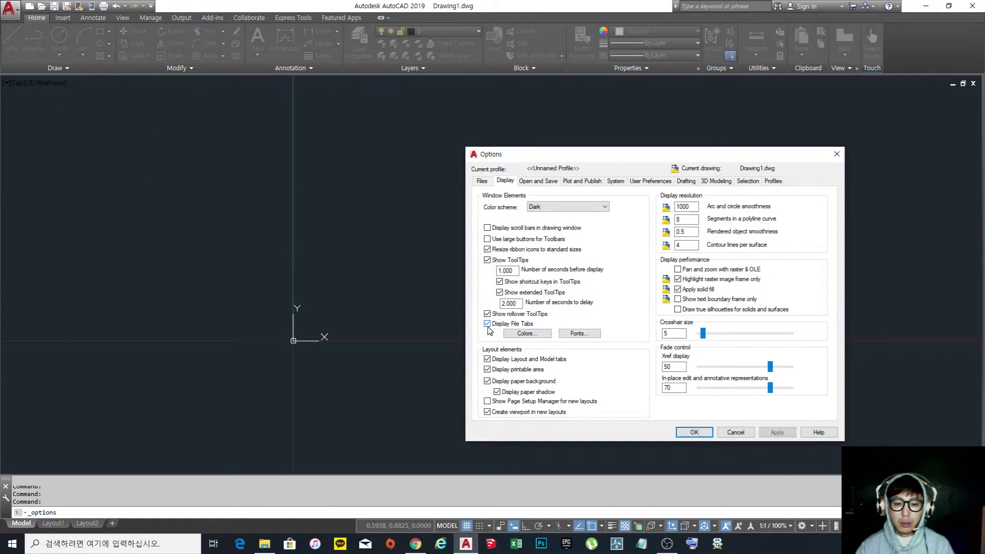
left_click(694, 432)
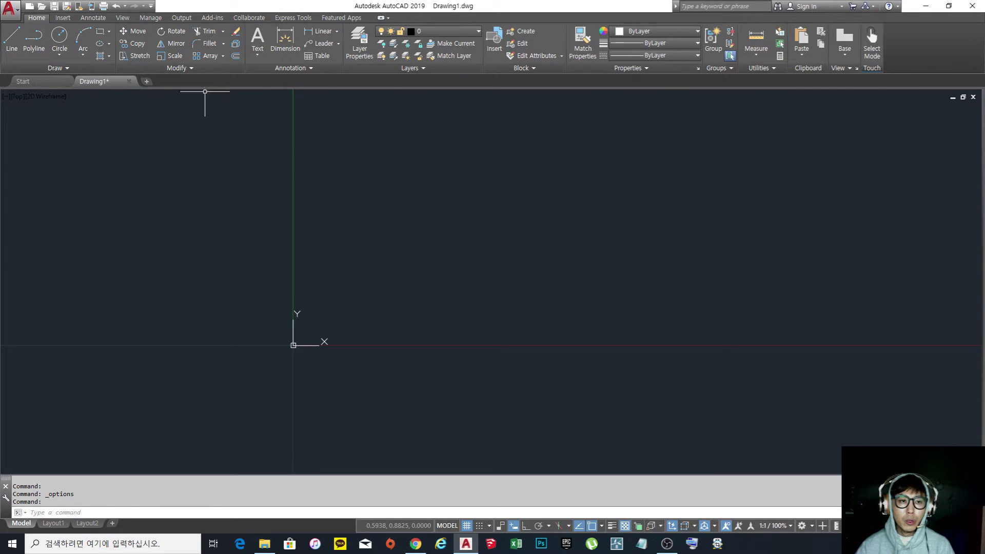
- Open the recent drawing "2층_3층 전체도면 - 화장실 레이아웃 변경도" from the Start page and close the Help window
left_click(51, 78)
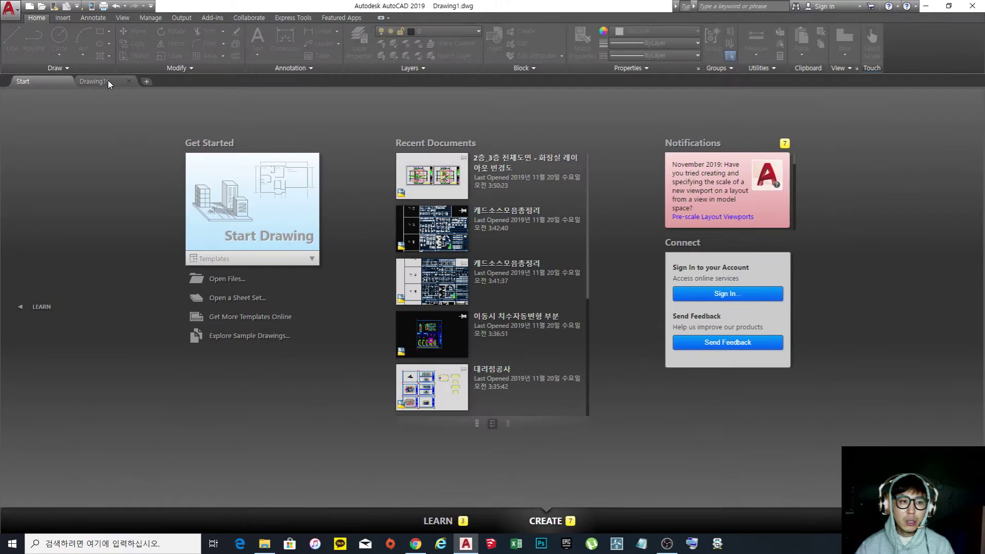
left_click(108, 80)
left_click(38, 79)
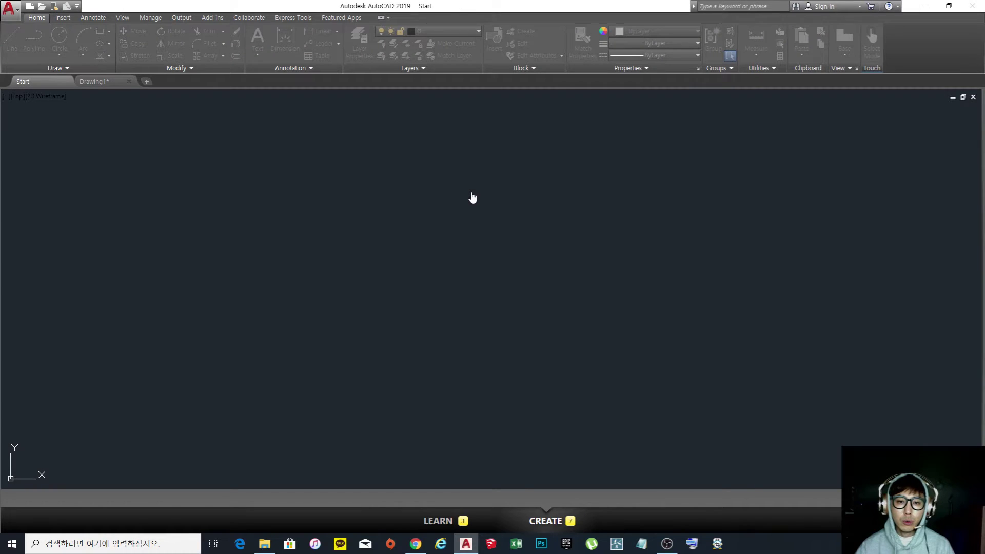
left_click(473, 198)
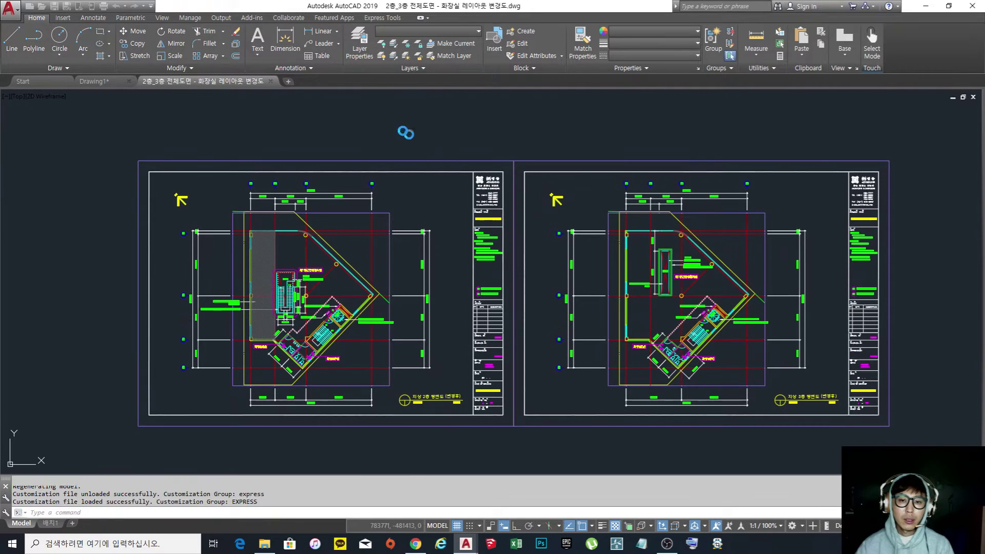
key("F1")
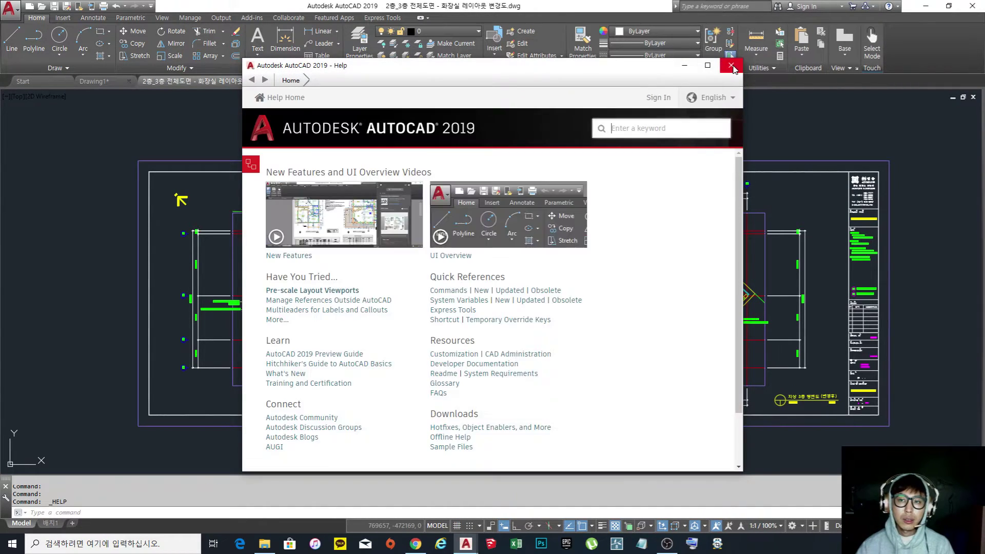
left_click(731, 65)
- Open the recent drawing "이동시 치수자동변형 부분" from the Start page and switch between it and the 2층_3층 floor plan drawing
left_click(25, 81)
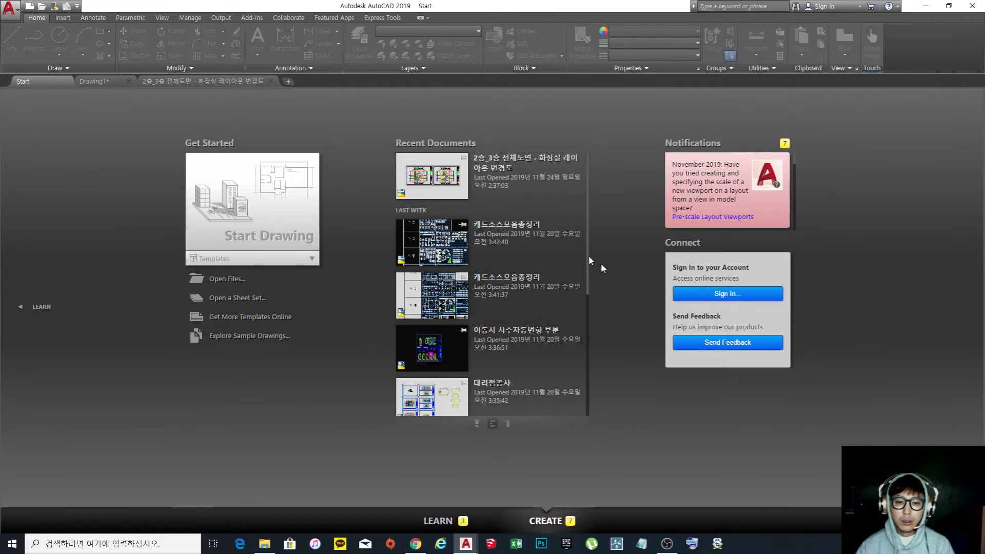
left_click(453, 356)
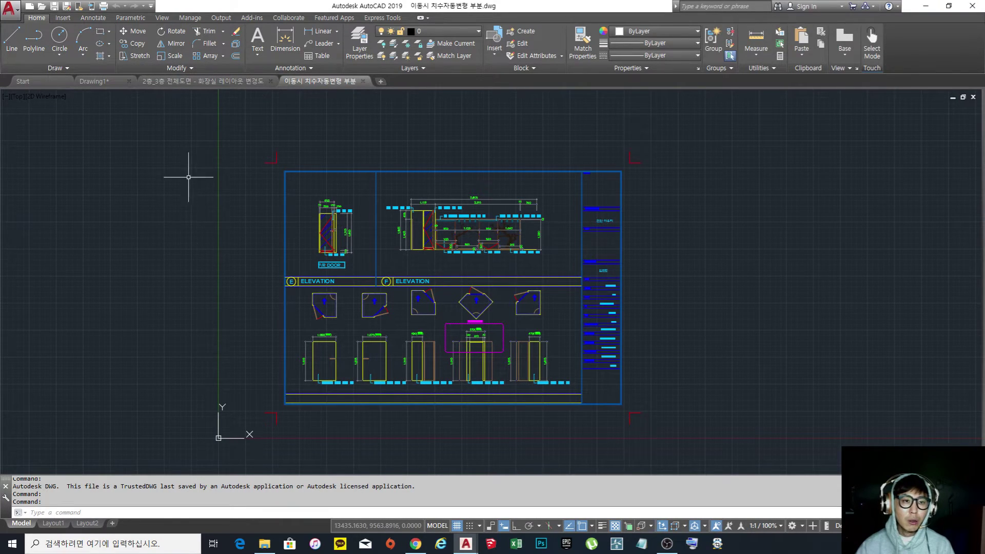
left_click(211, 82)
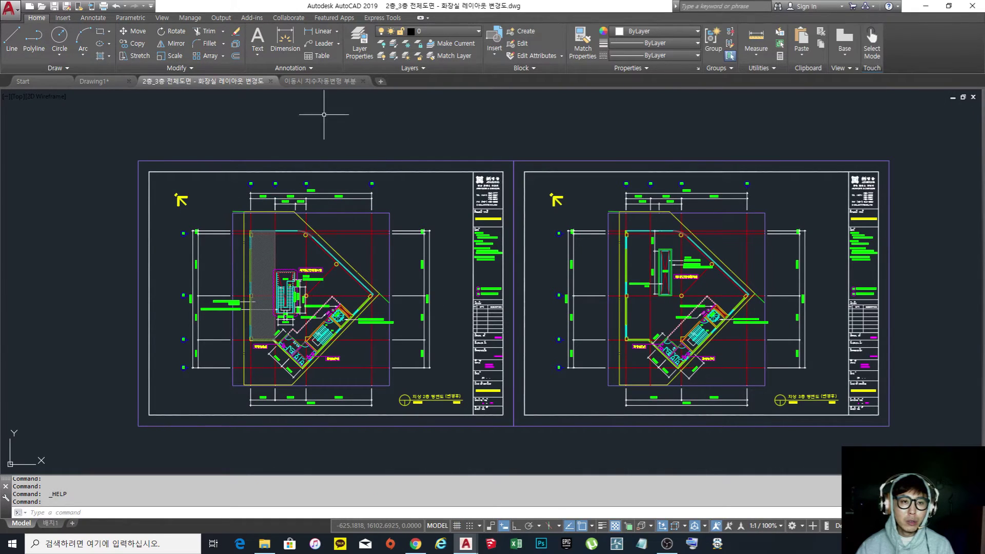
left_click(333, 84)
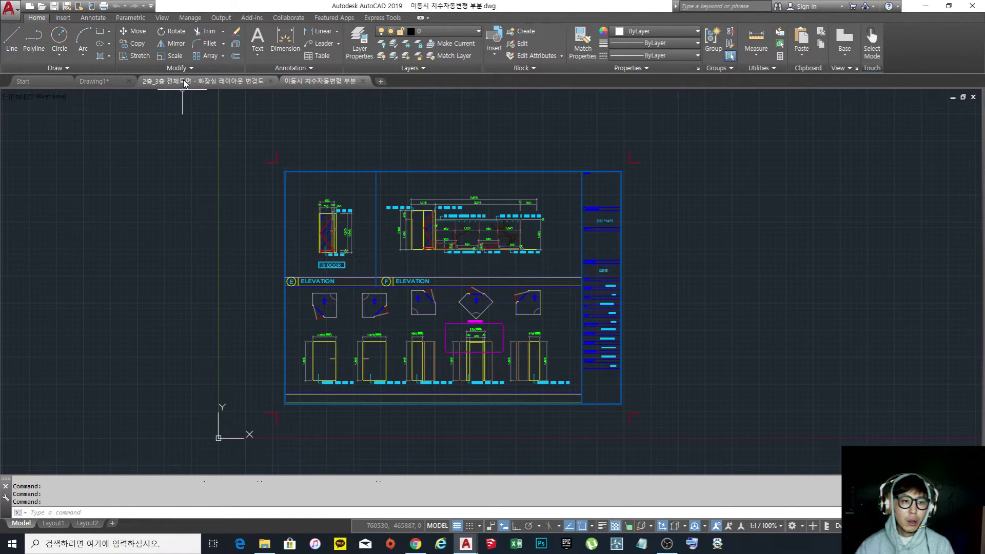
- Switch between the open 이동시 치수자동변형 부분 and 2층_3층 전체도면 drawings, and examine the two floor plan sheets up close and as a whole
left_click(186, 82)
left_click(306, 84)
left_click(220, 82)
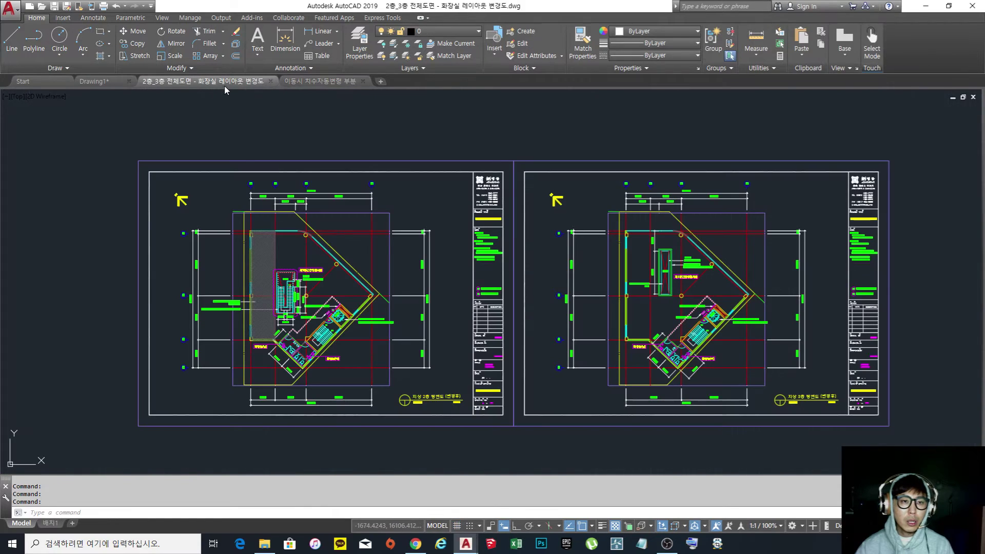
left_click(313, 82)
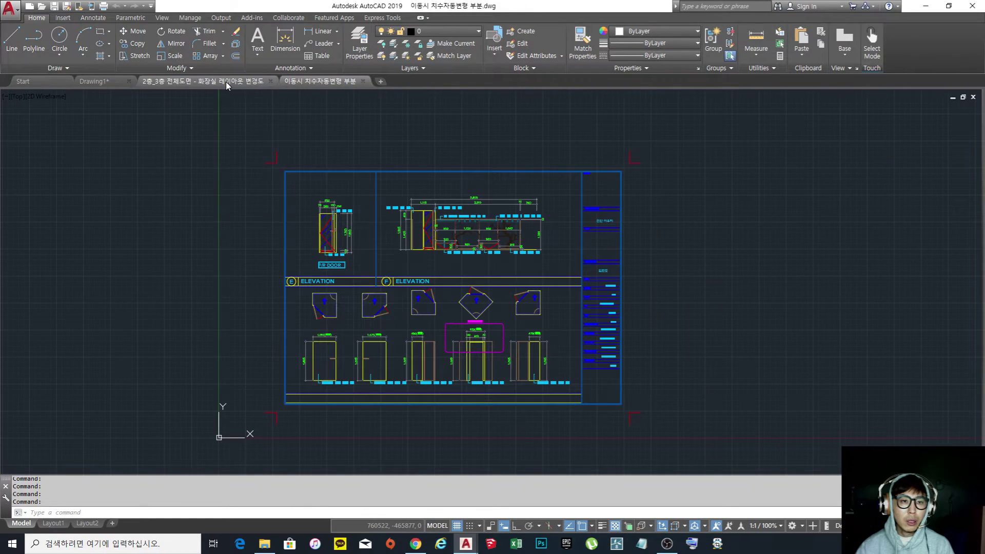
left_click(226, 81)
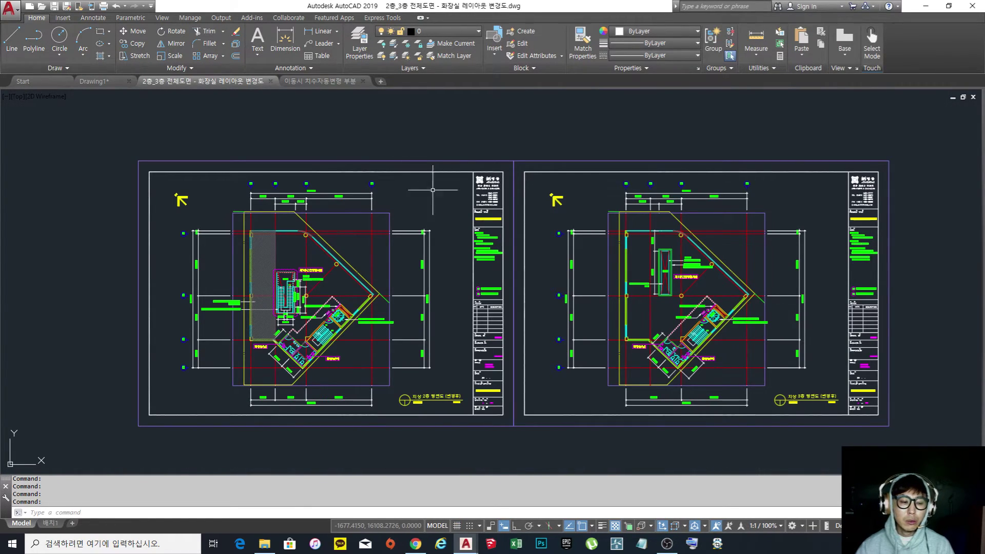
scroll(543, 283, "up", 5)
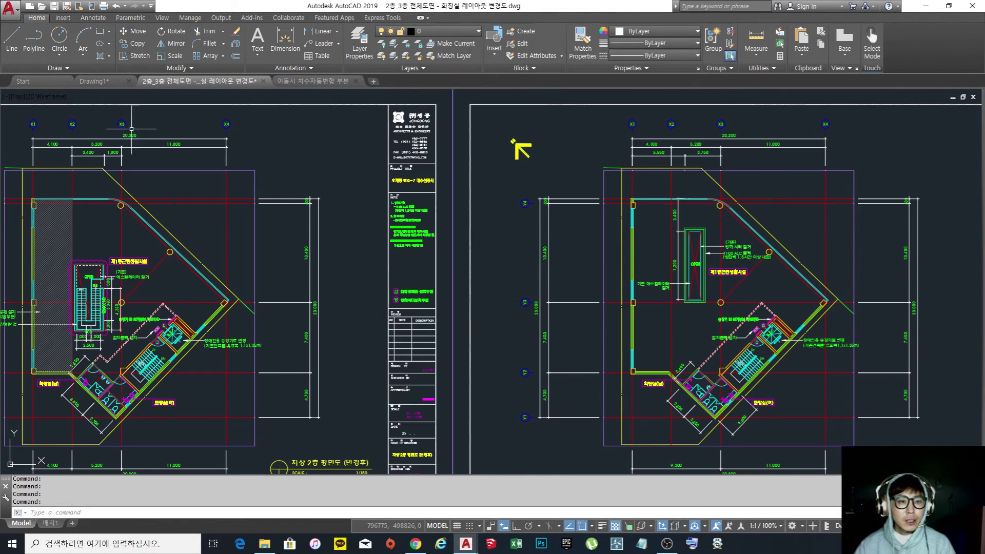
scroll(286, 196, "down", 5)
middle_click_drag(389, 215, 416, 252)
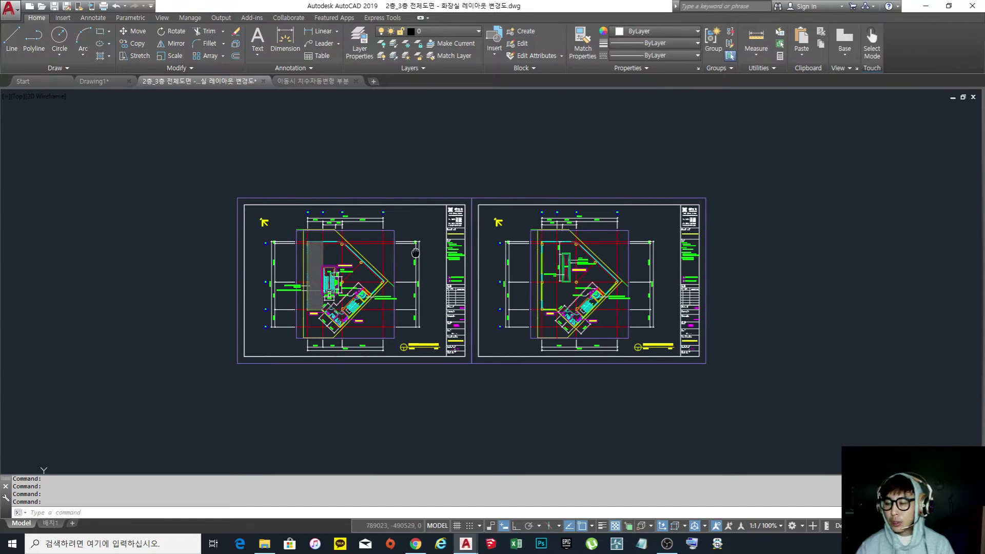
scroll(416, 253, "up", 3)
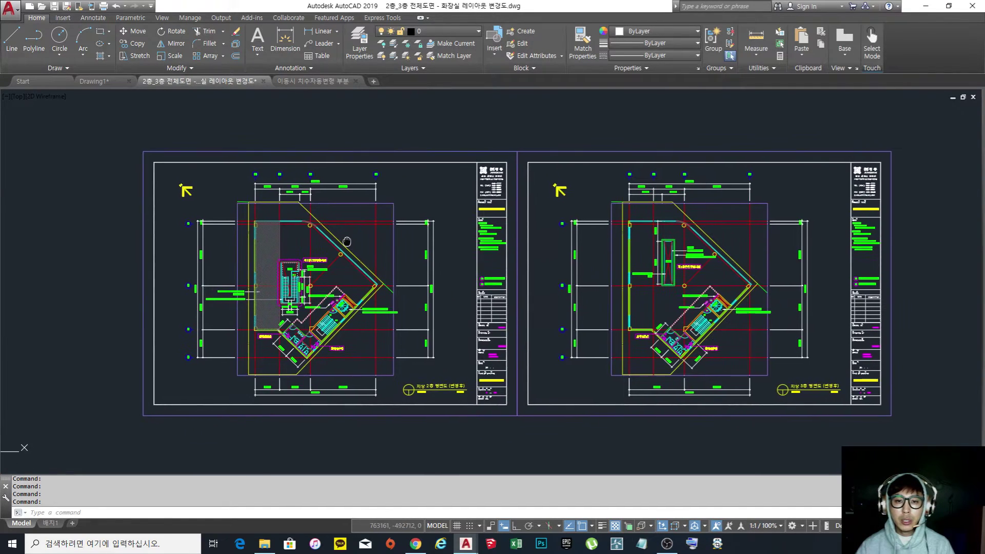
middle_click_drag(328, 241, 329, 239)
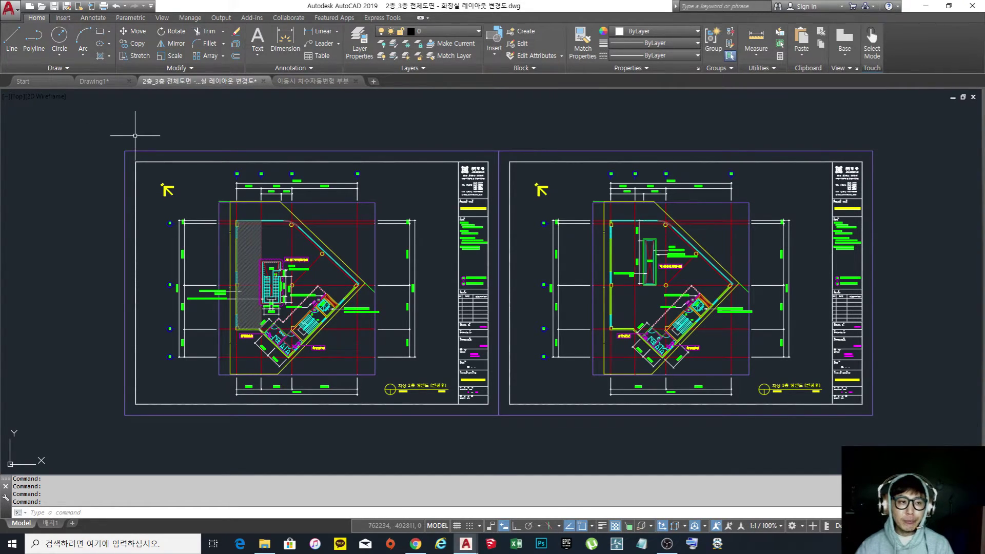
middle_click_drag(454, 140, 435, 159)
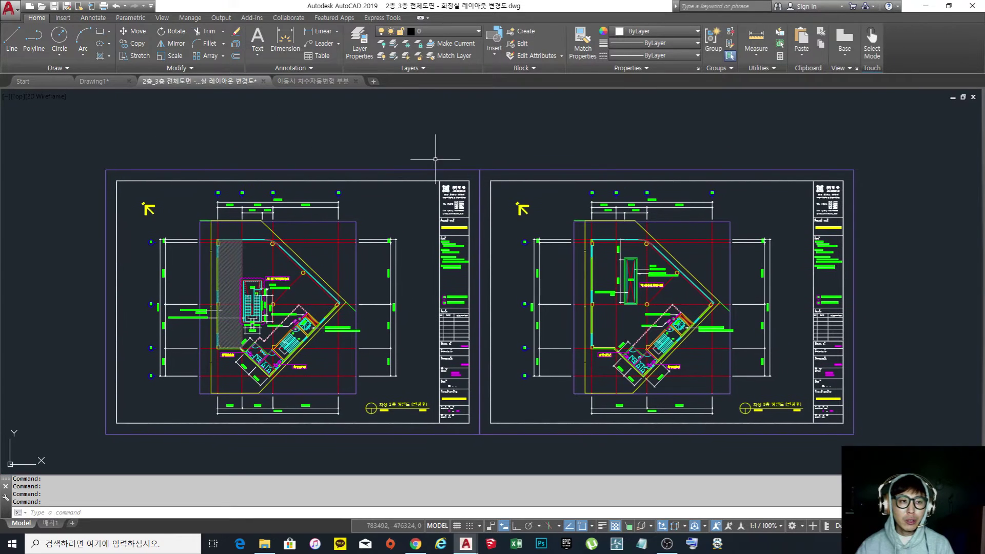
- Return to Drawing1, review the Display settings in Options, and close the dialog without changes
left_click(93, 81)
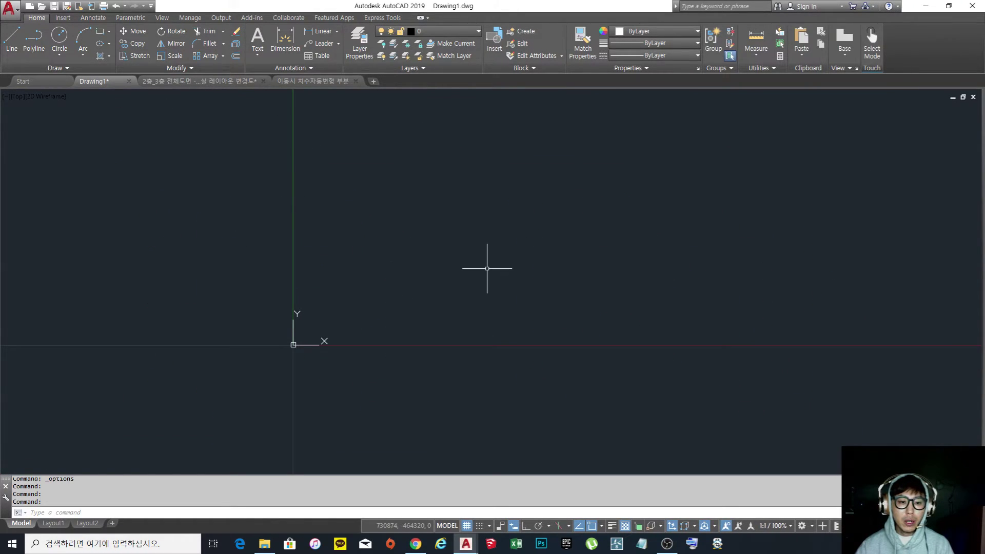
right_click(529, 323)
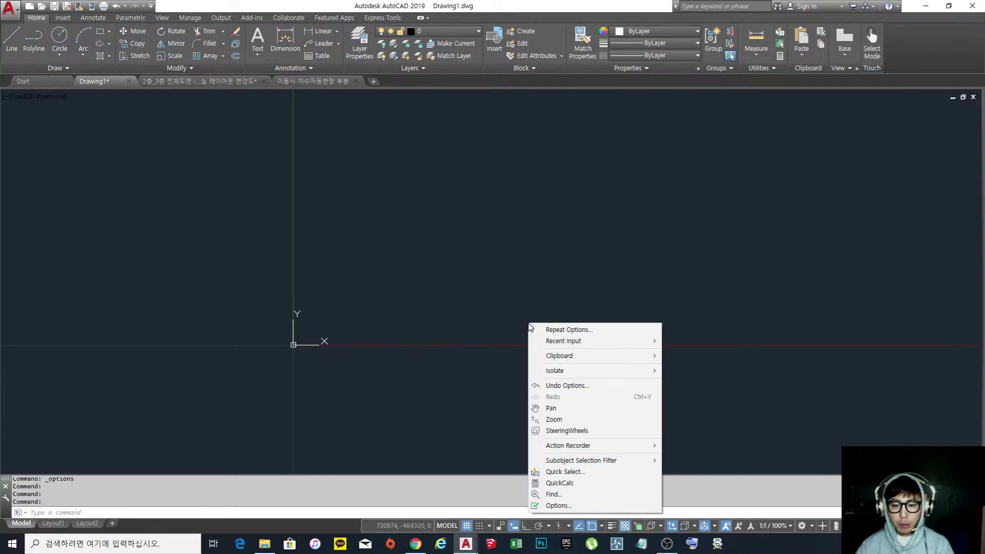
left_click(559, 506)
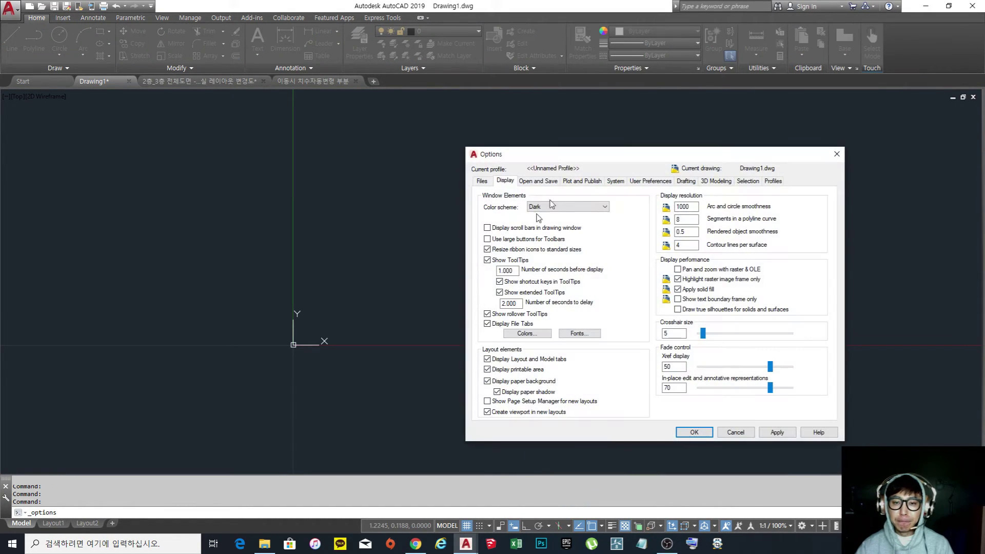
left_click_drag(597, 156, 521, 146)
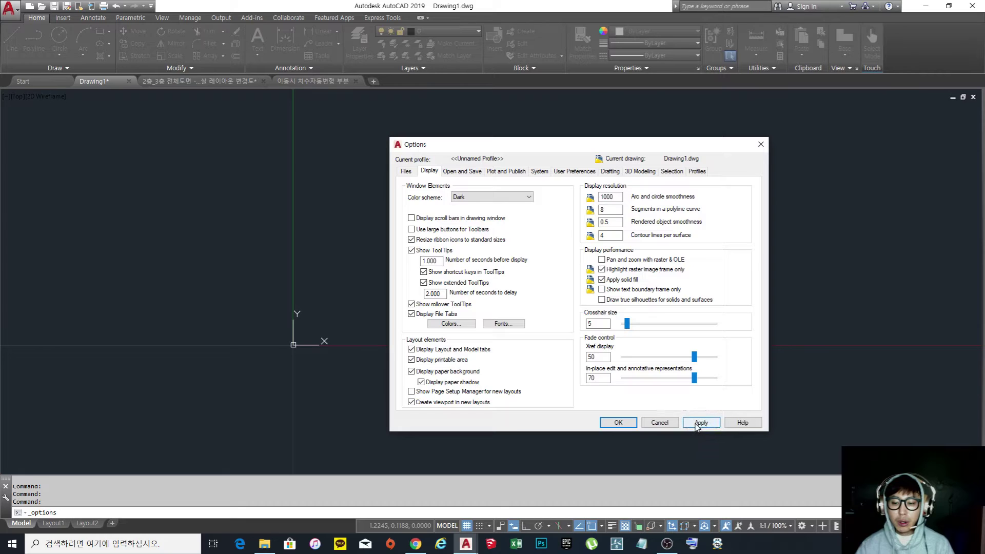
left_click(659, 422)
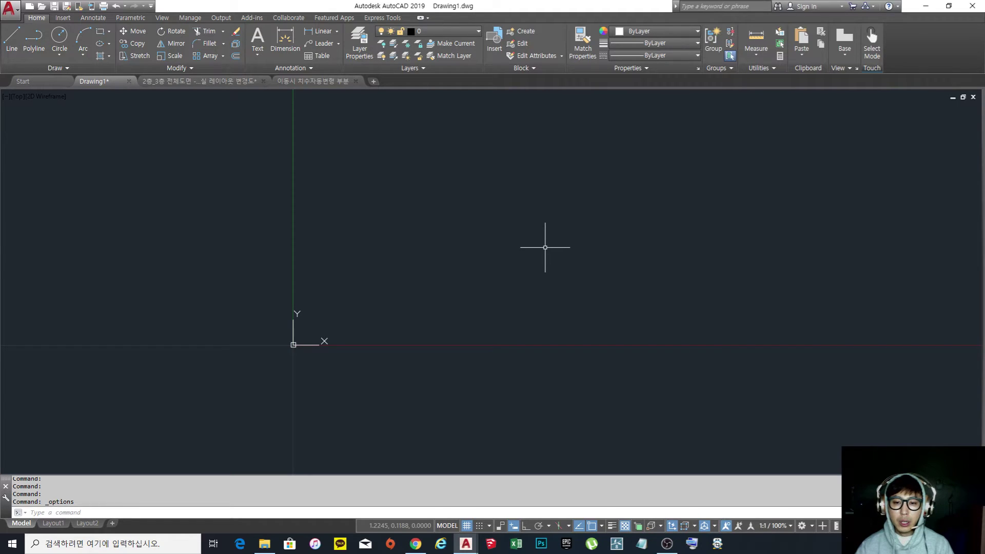
- Set the crosshair size to 100 in the Display options of Drawing1
right_click(516, 254)
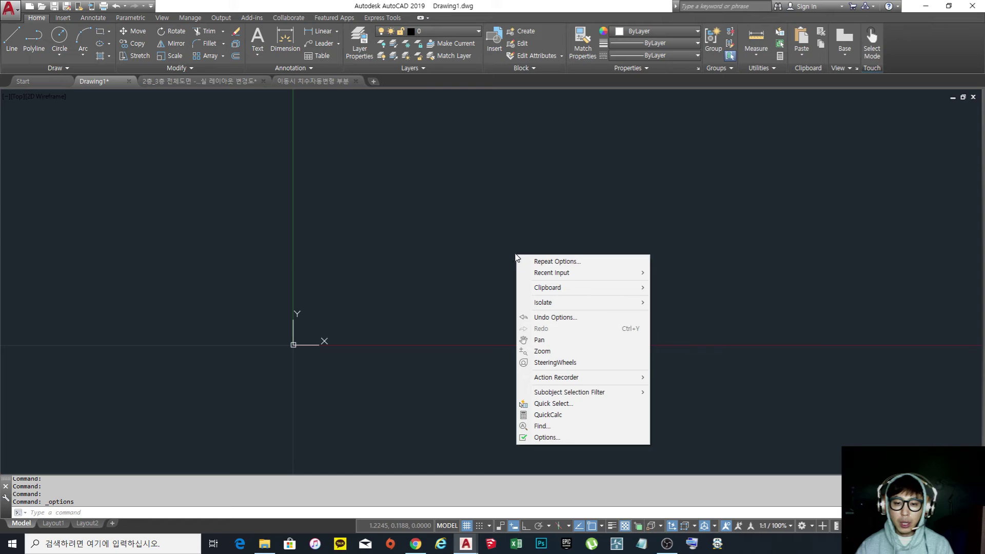
left_click(539, 437)
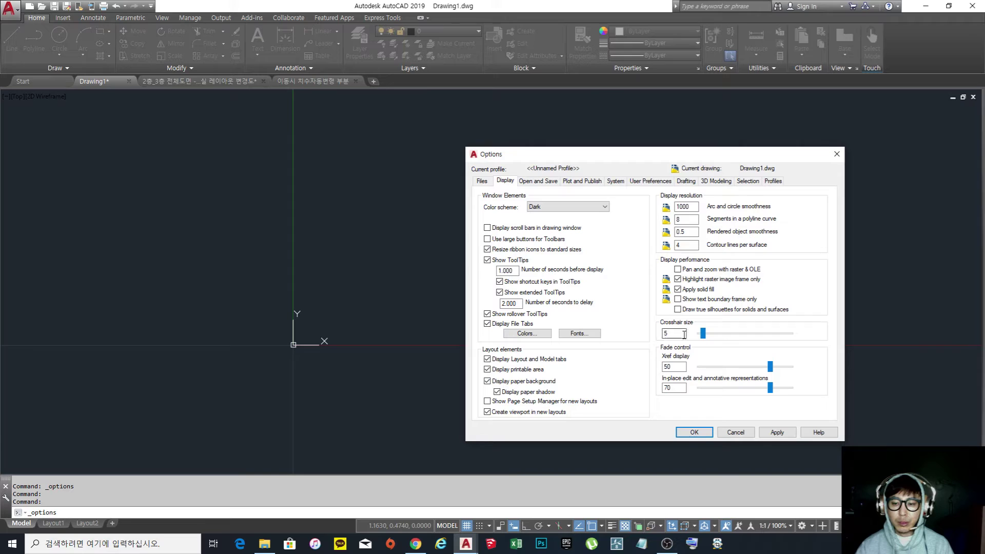
left_click_drag(703, 336, 790, 338)
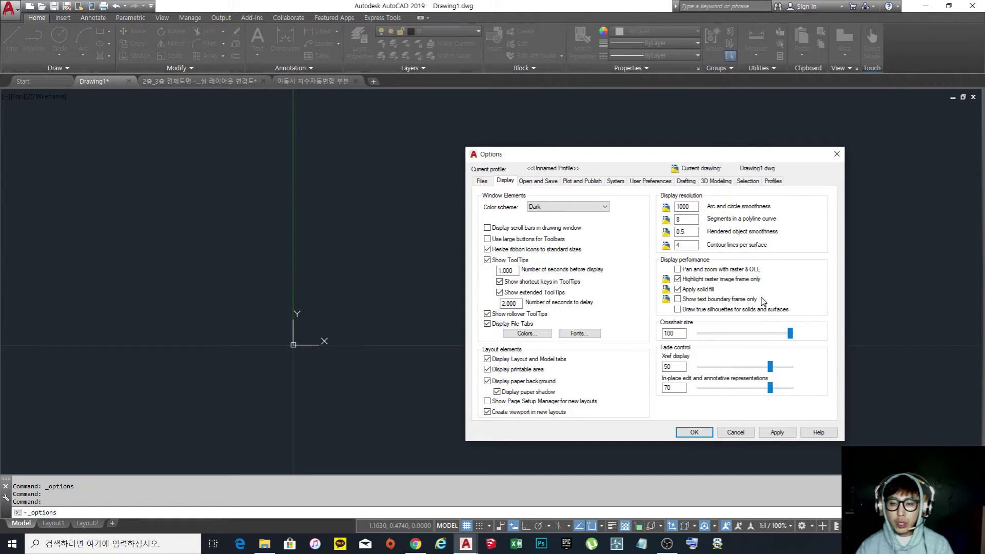
left_click(695, 433)
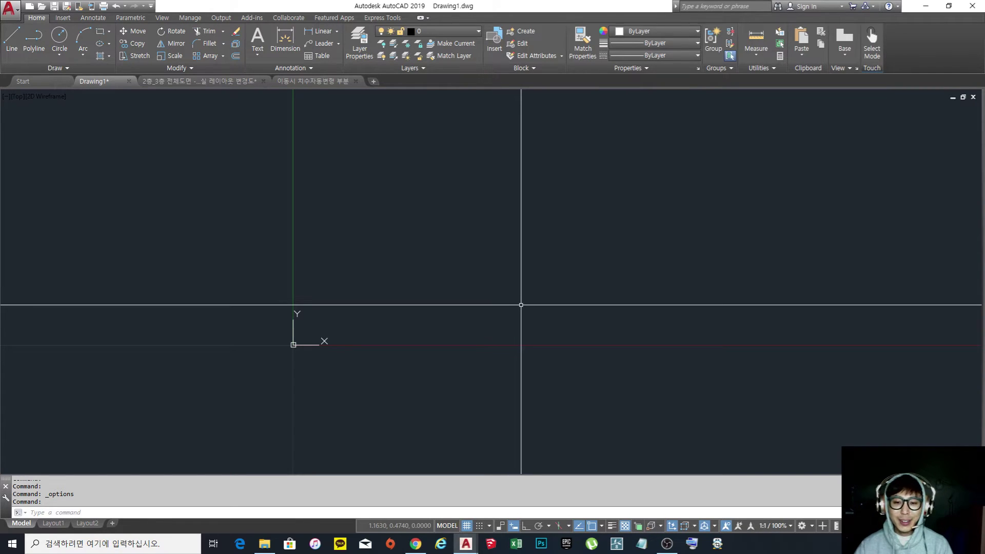
- Reopen the Display options and set the crosshair size to 5
key("space")
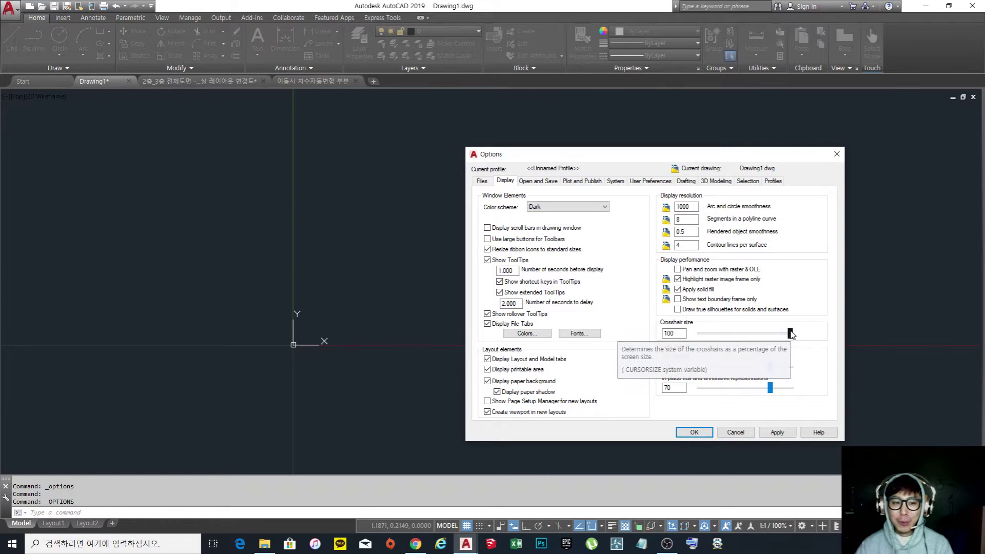
left_click_drag(790, 335, 637, 340)
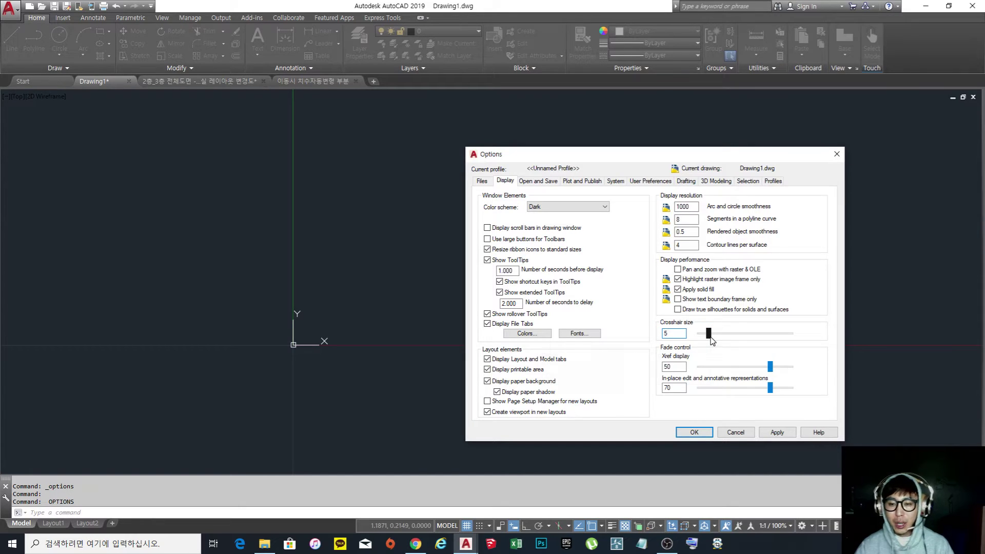
mouse_move(710, 337)
left_mouse_down()
mouse_move(798, 335)
mouse_move(720, 336)
left_mouse_up()
double_click(673, 334)
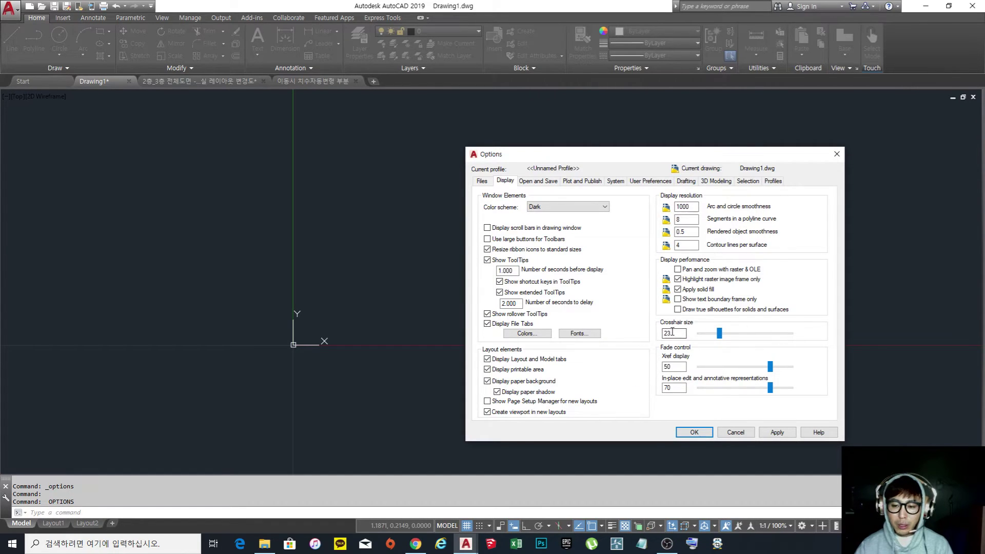
type("5")
left_click(694, 431)
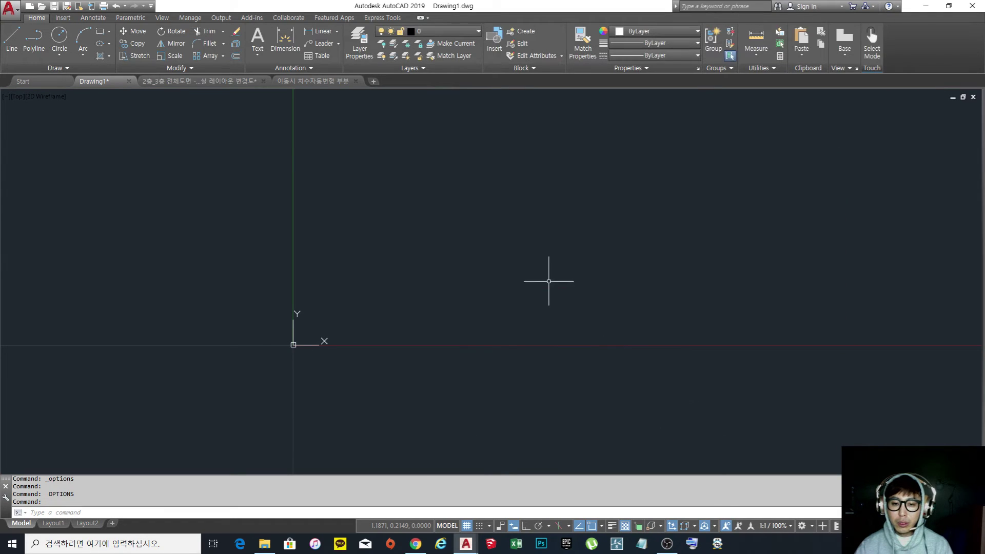
- Review the pickbox size in the Selection options and close the dialog without changes
key("Return")
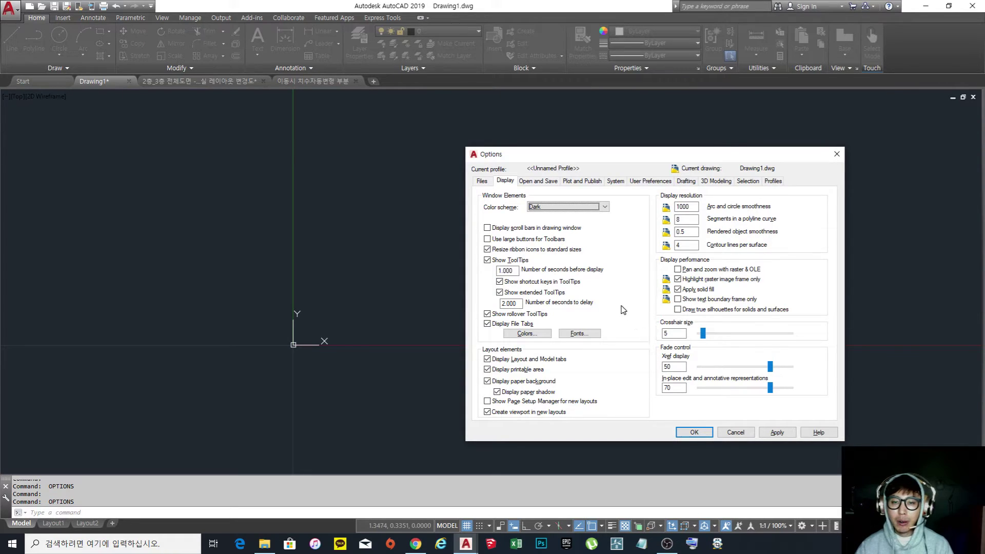
left_click(748, 181)
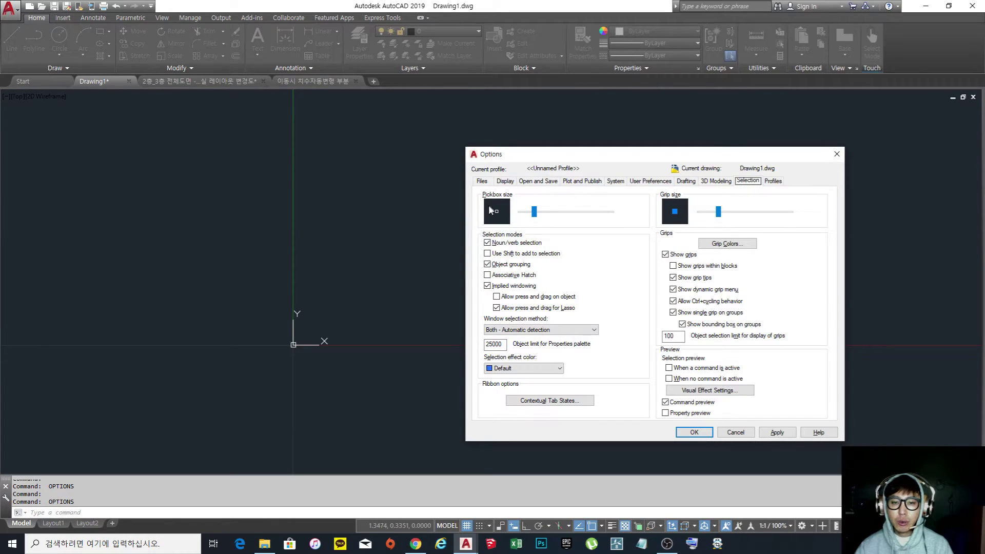
left_click(836, 154)
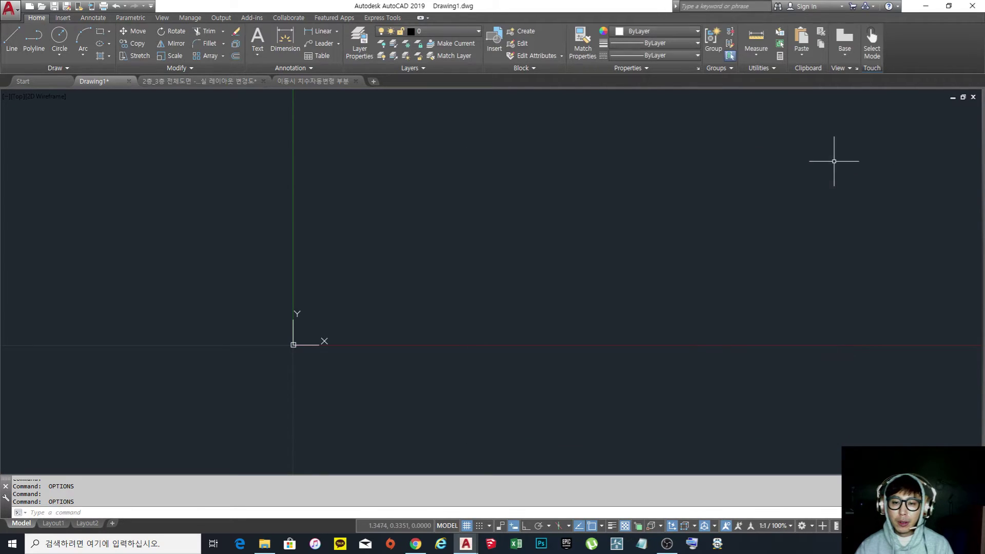
- Draw a circle above and to the right of the origin in Drawing1
middle_click_drag(495, 279, 477, 318)
type("c")
key("Return")
left_click(444, 279)
left_click(490, 326)
- Draw a four-segment zigzag line beside the circle
type("l")
key("Return")
left_click(635, 229)
left_click(684, 358)
left_click(724, 266)
left_click(771, 337)
key("Return")
- Start Erase, select the circle and the first zigzag segment, and cancel the command
type("e")
key("Return")
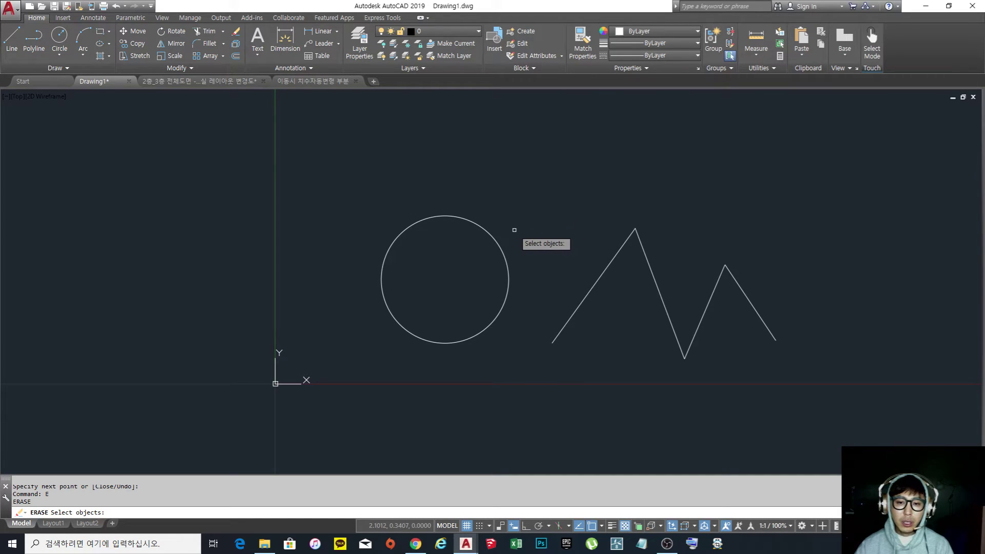
left_click(535, 278)
left_click(445, 231)
left_click(630, 308)
left_click(577, 272)
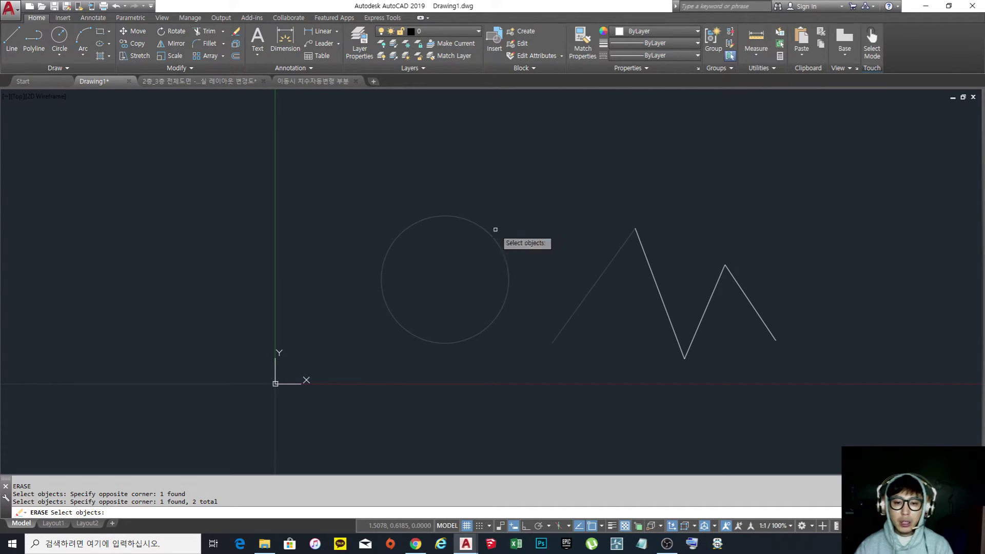
key("Escape")
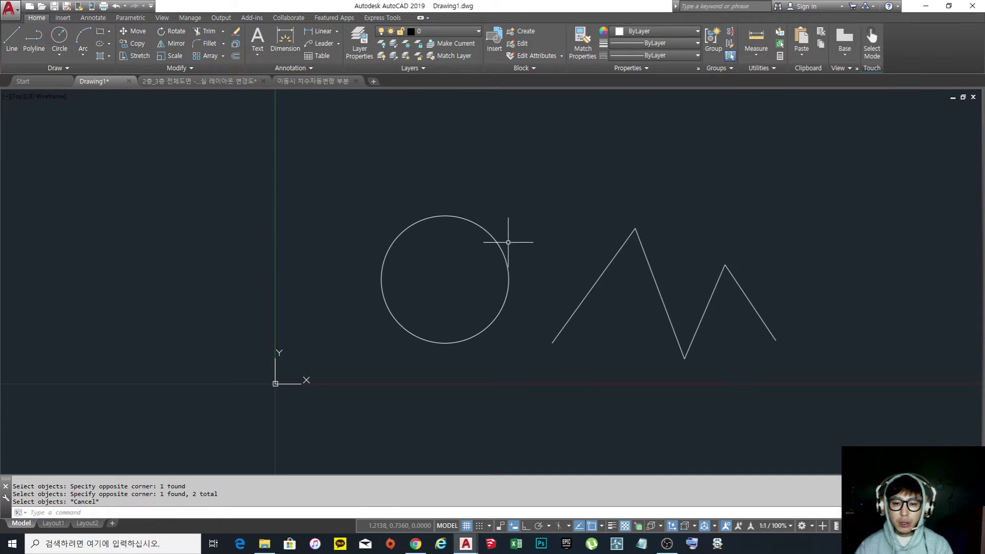
- Enlarge the pickbox size slightly in the Selection options and accept the change
type("op")
key("Return")
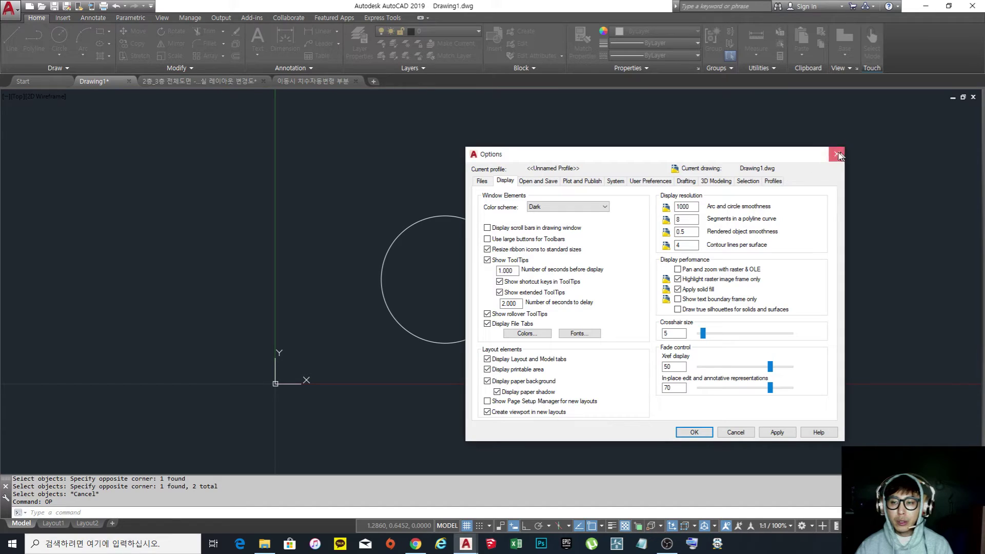
left_click(837, 154)
right_click(591, 199)
left_click(629, 381)
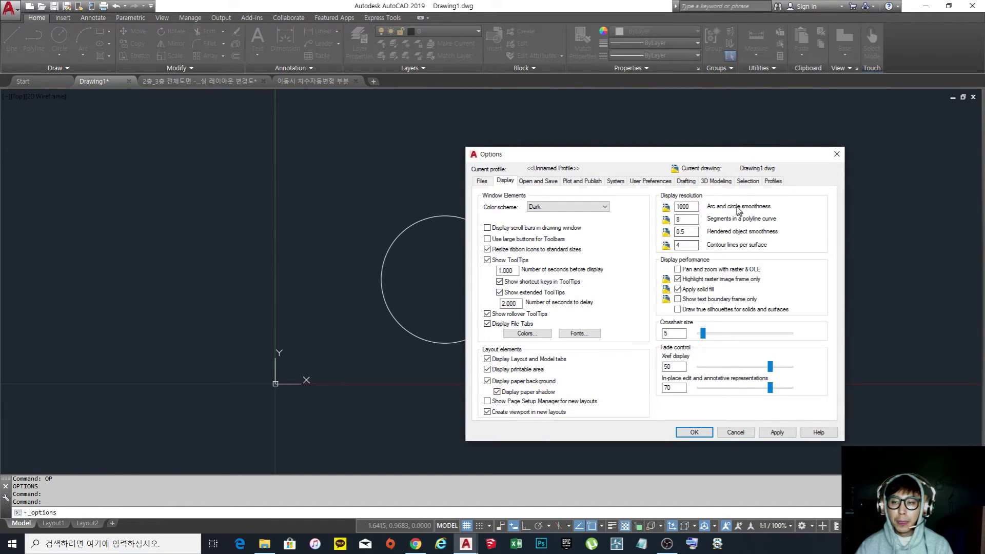
left_click(749, 182)
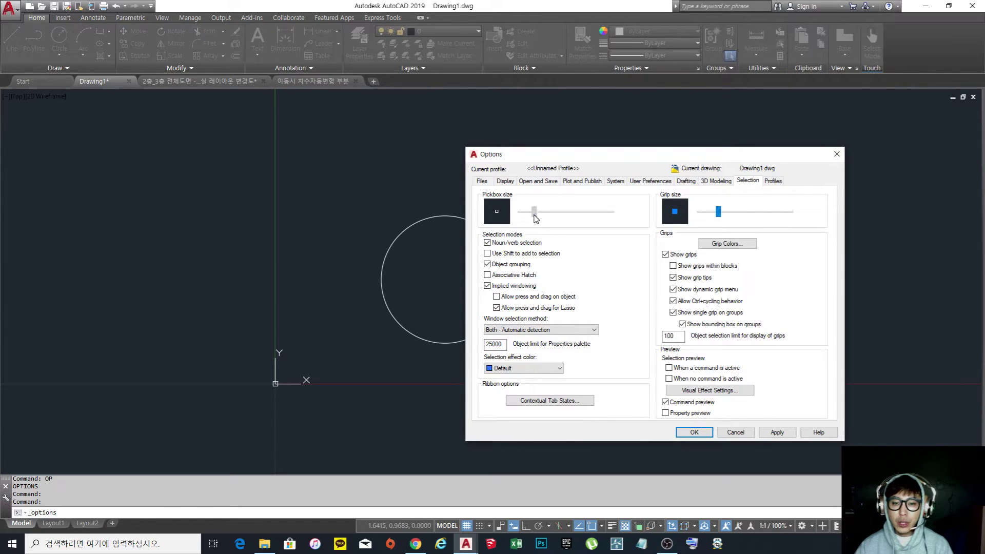
mouse_move(548, 211)
left_mouse_down()
mouse_move(614, 217)
mouse_move(549, 216)
left_mouse_up()
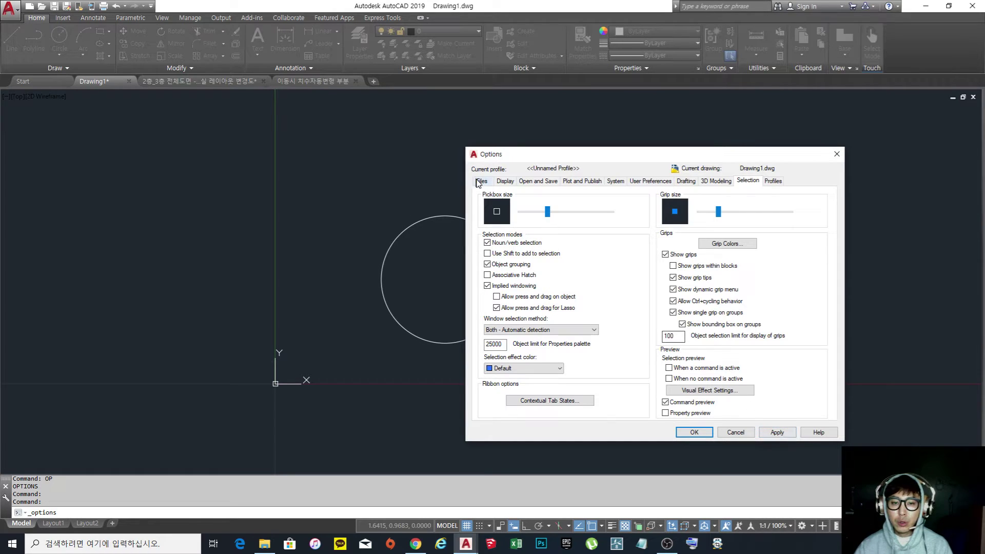
left_click(693, 432)
- Erase the circle and all segments of the zigzag line
type("e")
key("Return")
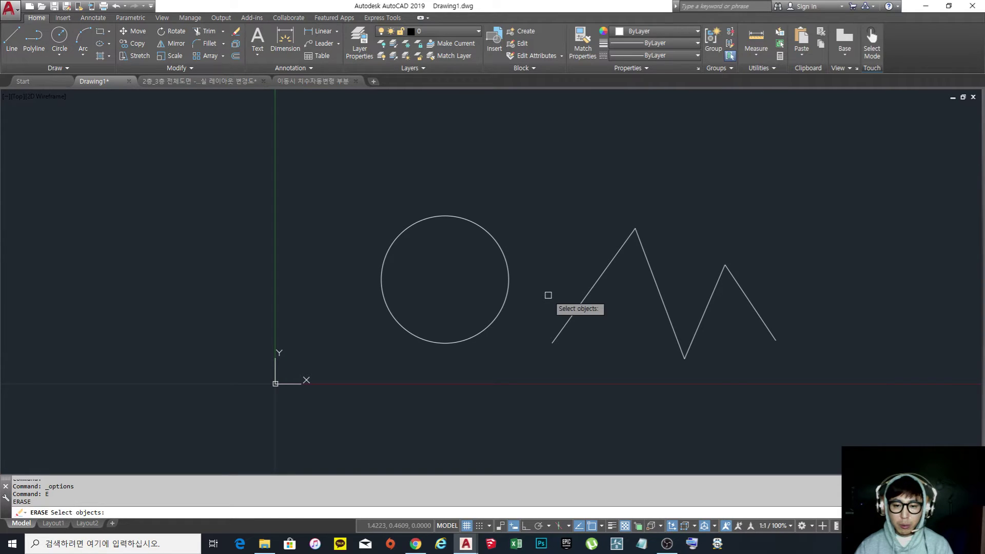
left_click(528, 273)
left_click(503, 260)
left_click(590, 290)
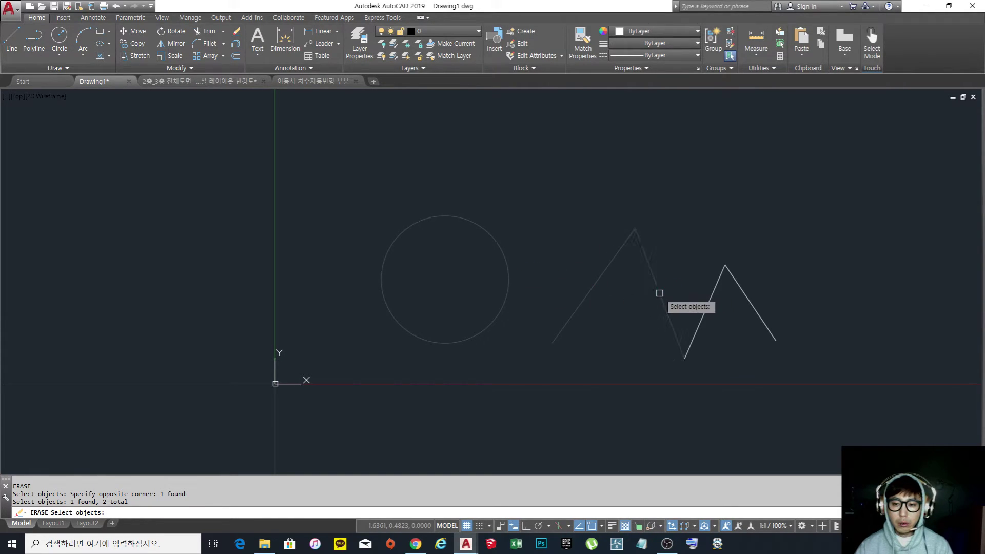
left_click(659, 293)
left_click(702, 323)
key("Return")
left_click(828, 370)
left_click(664, 232)
key("Return")
key("Escape")
key("Escape")
key("Escape")
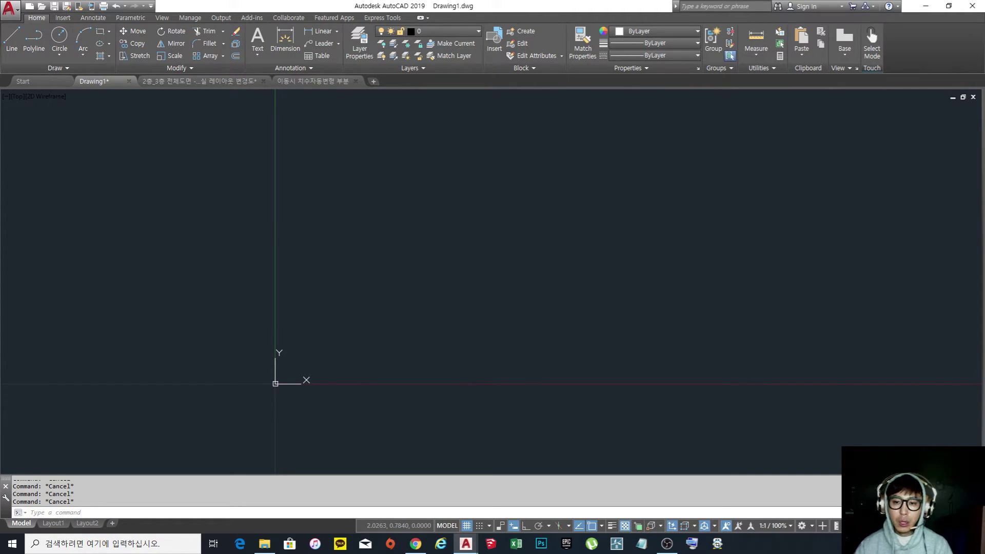
- Review the pickbox size in the Selection options, accept the dialog, and try an empty crossing selection in the drawing
type("op")
key("Return")
mouse_move(532, 216)
left_mouse_down()
mouse_move(576, 216)
mouse_move(531, 218)
left_mouse_up()
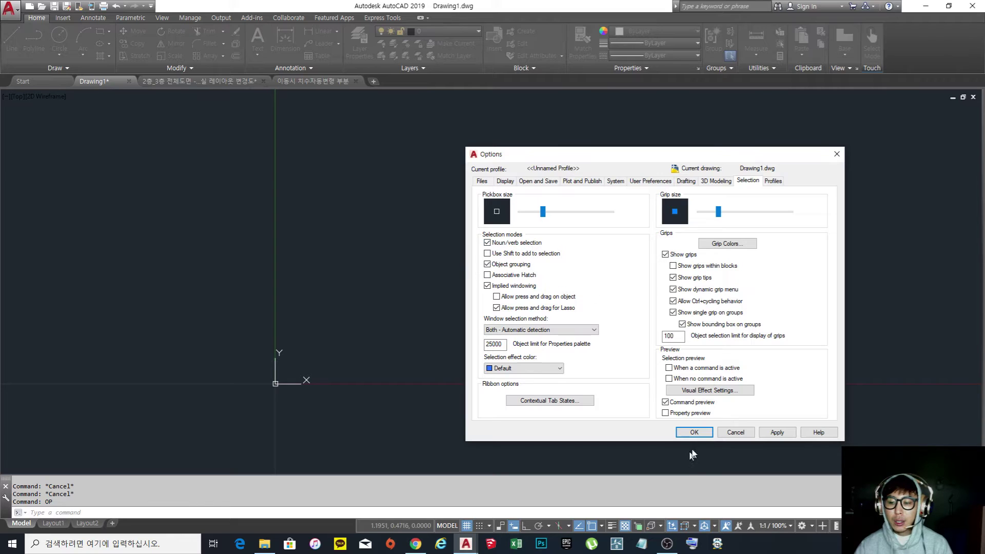
left_click(694, 433)
left_click(534, 362)
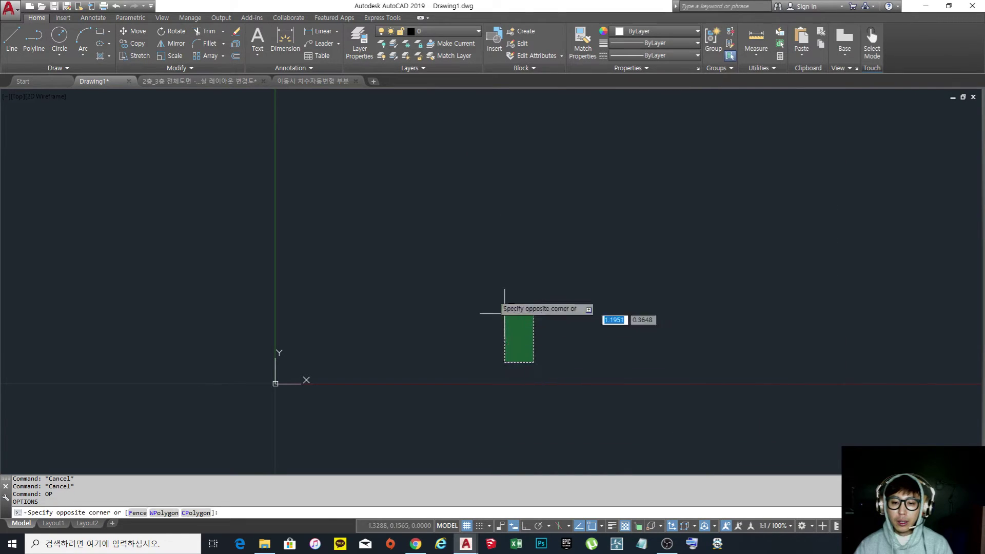
left_click(445, 225)
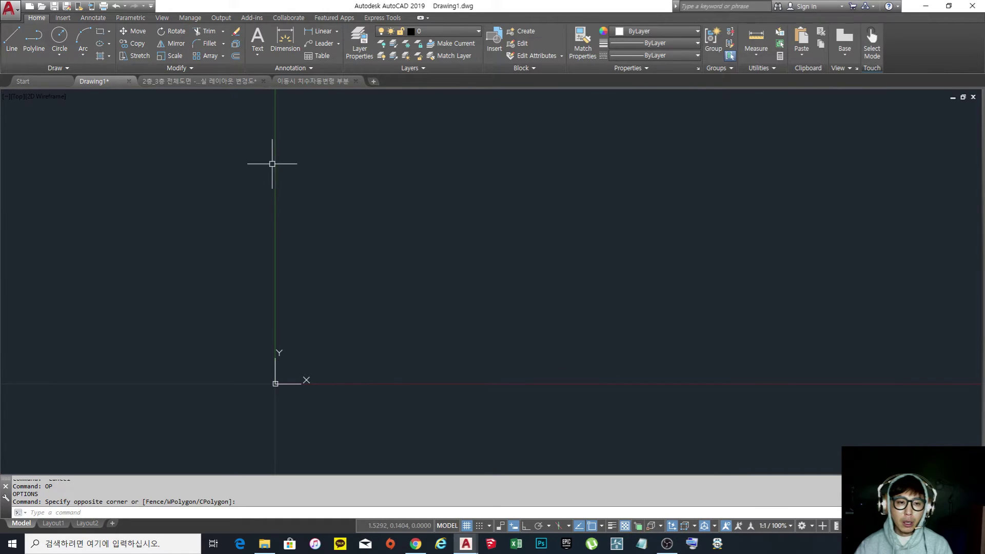
- Examine the background grid around the origin of the empty drawing
scroll(437, 282, "down", 8)
middle_click_drag(599, 323, 264, 343)
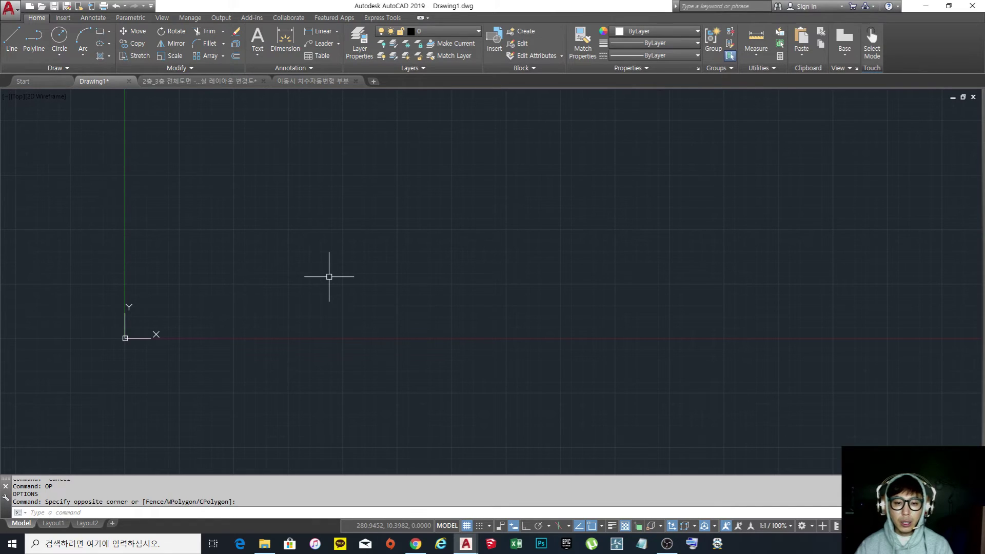
scroll(578, 308, "down", 2)
scroll(359, 296, "up", 4)
scroll(372, 281, "down", 2)
middle_click_drag(520, 312, 442, 303)
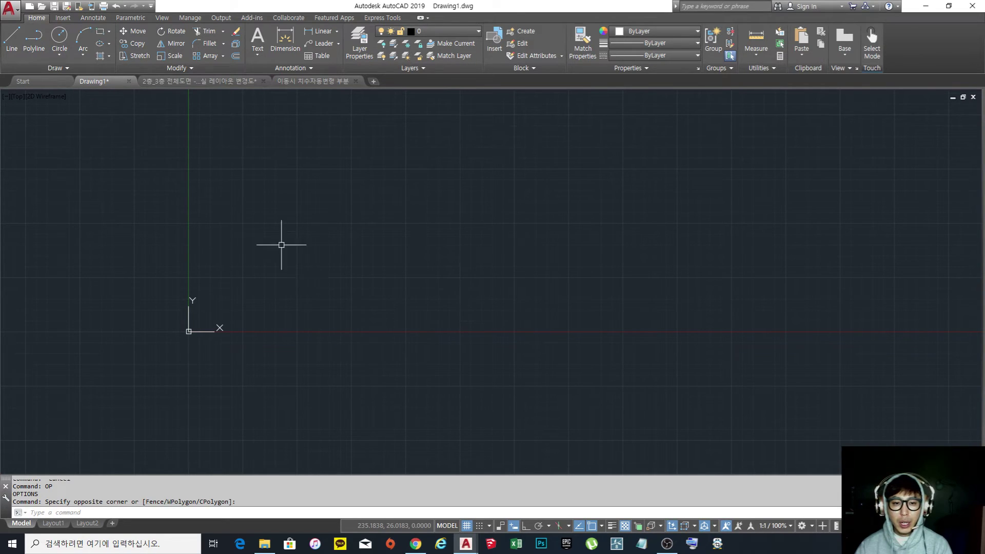
- Switch to the 2층_3층 전체도면 floor plan drawing and turn on its grid display
left_click(235, 82)
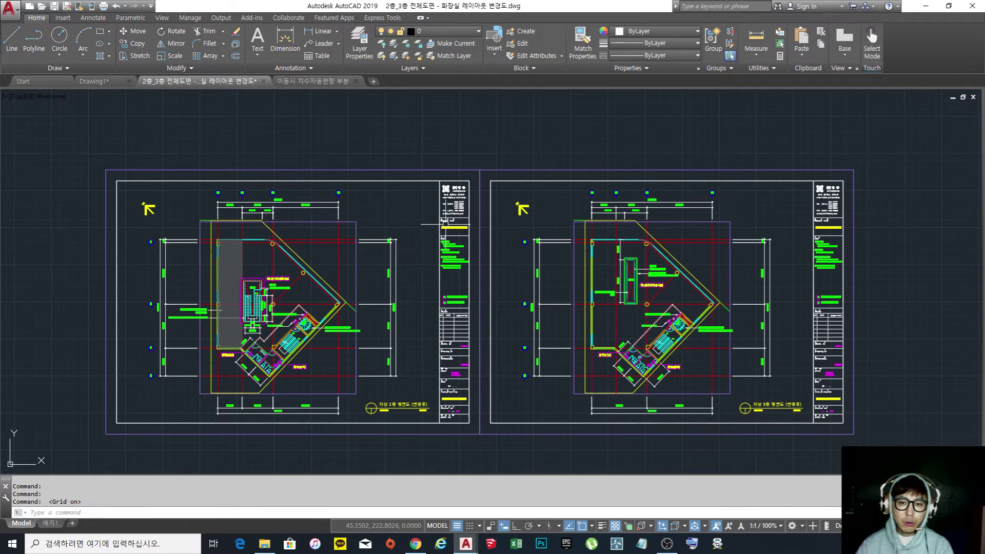
key("F7")
middle_click_drag(447, 208, 551, 195)
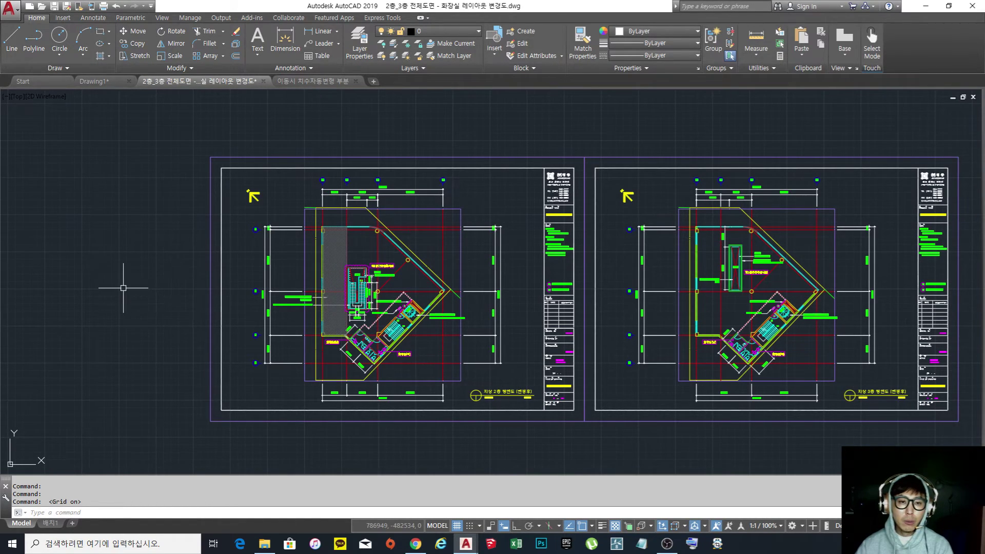
middle_click_drag(210, 240, 147, 245)
middle_click_drag(200, 283, 216, 266)
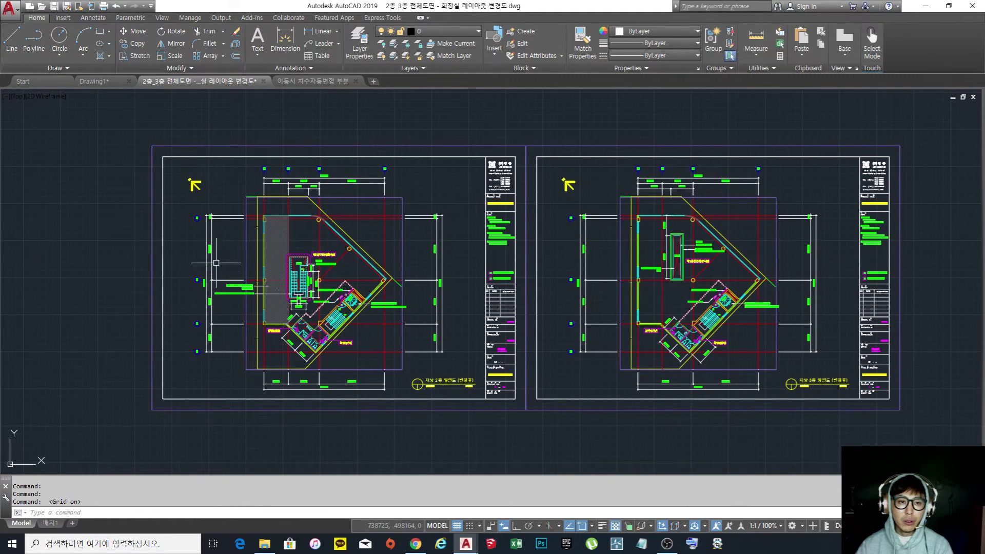
- Return to Drawing1 and toggle its grid display off and on repeatedly, leaving the grid off
left_click(104, 81)
middle_click_drag(374, 221, 369, 251)
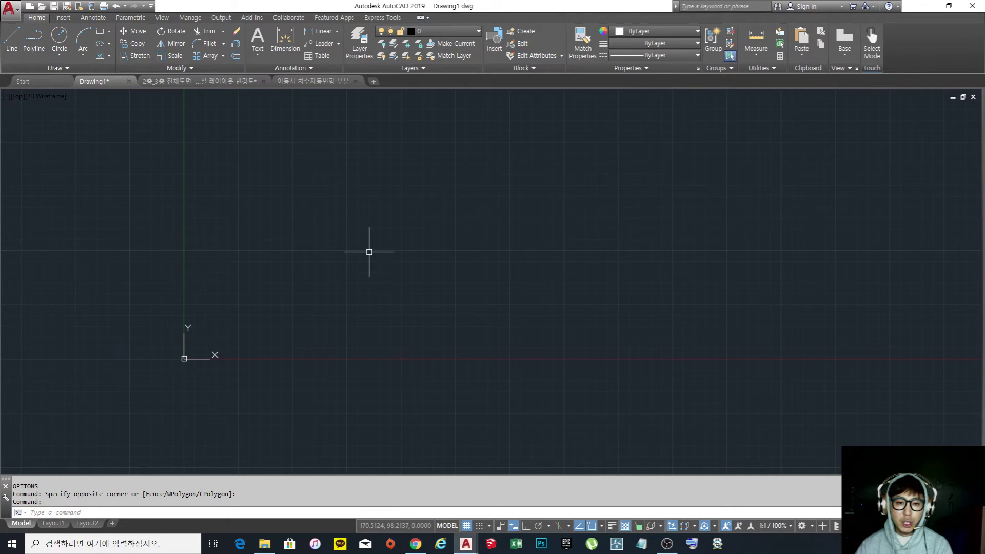
key("F7")
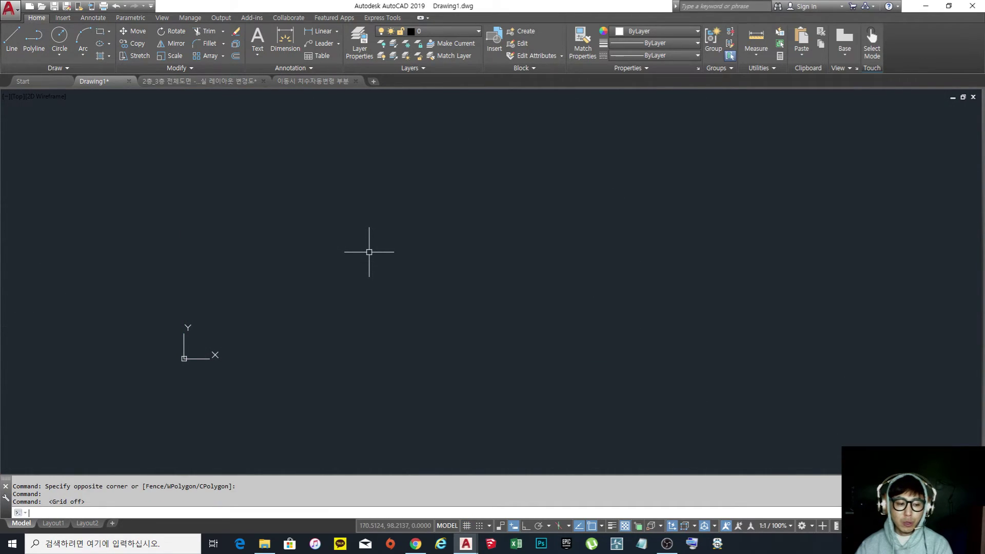
key("F7")
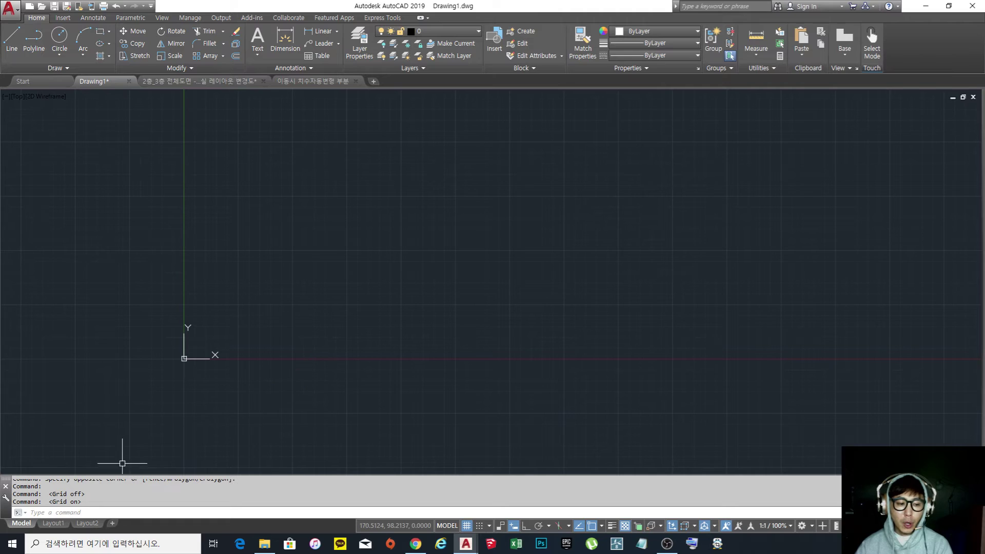
key("F7")
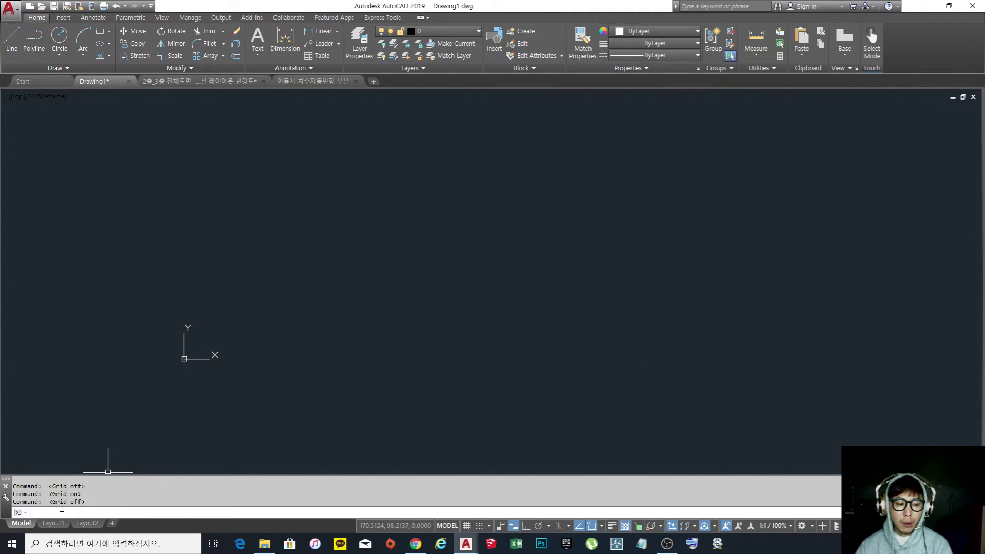
key("F7")
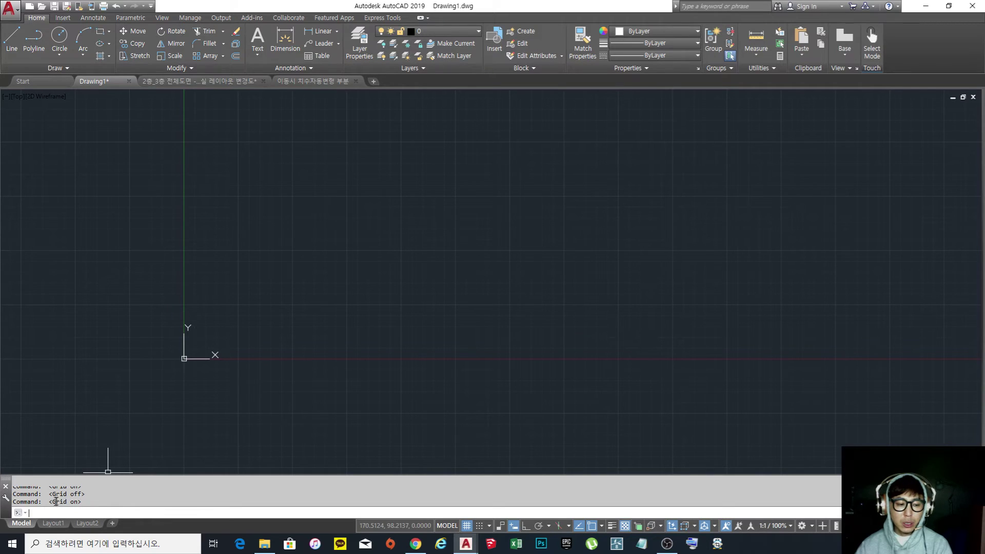
key("F7")
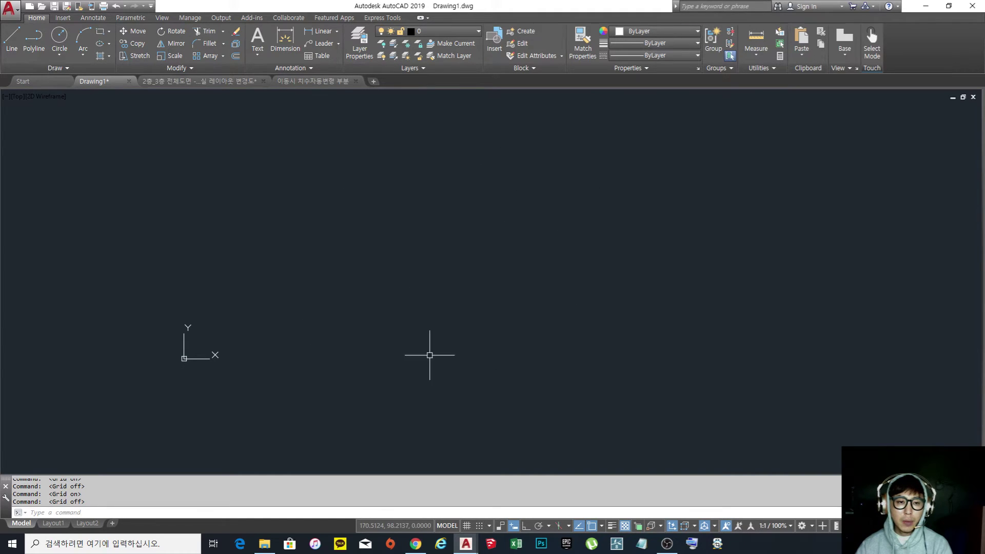
key("F7")
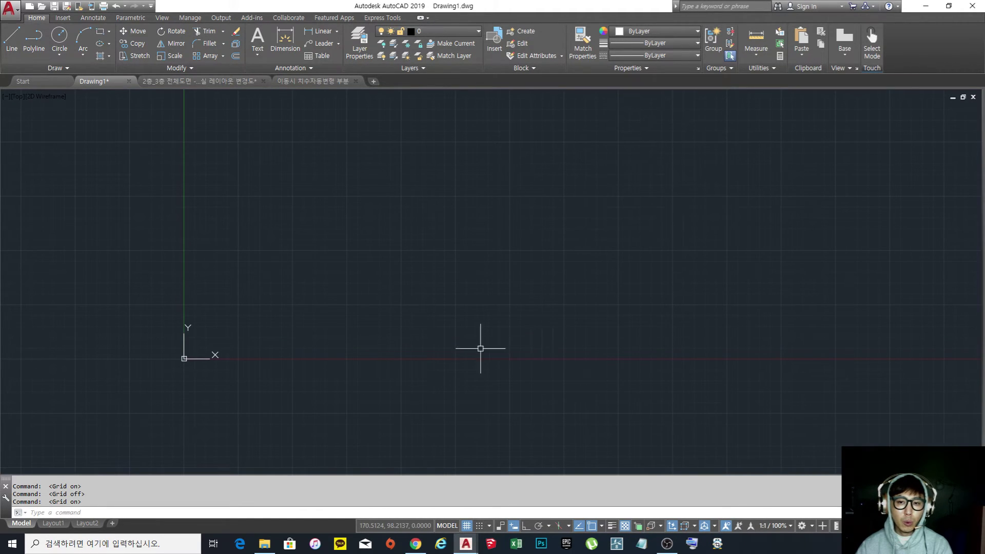
key("F7")
key("F7")
key("F7")
key("F7")
key("F7")
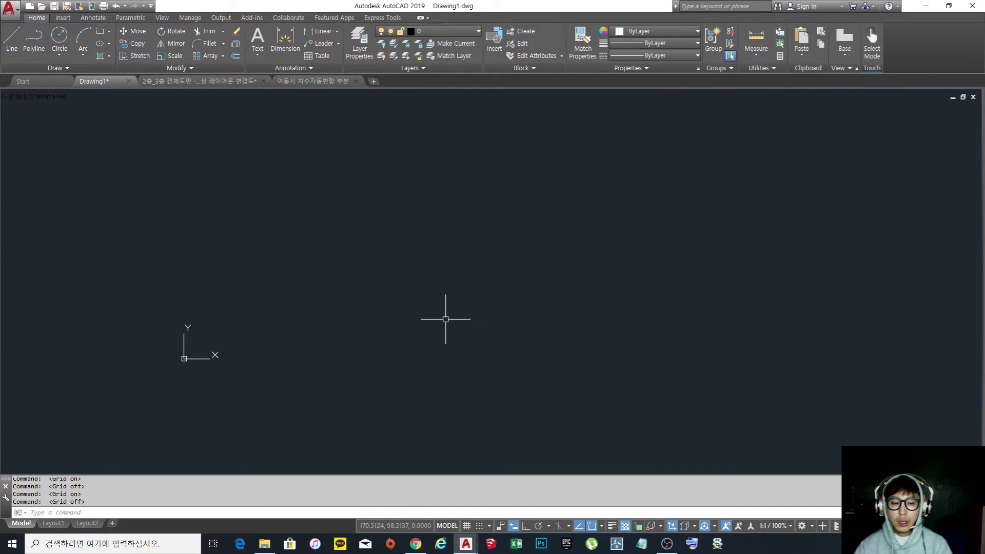
key("F7")
key("F7")
key("F7")
key("F7")
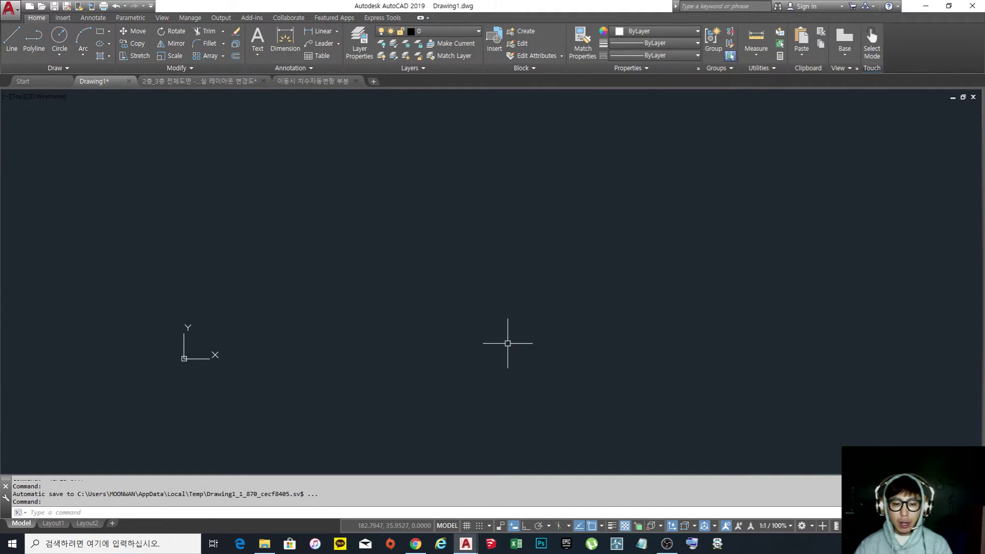
- Start a line to the right of the origin and place its first segment, rising at about 60°
type("L")
key("Return")
left_click(383, 347)
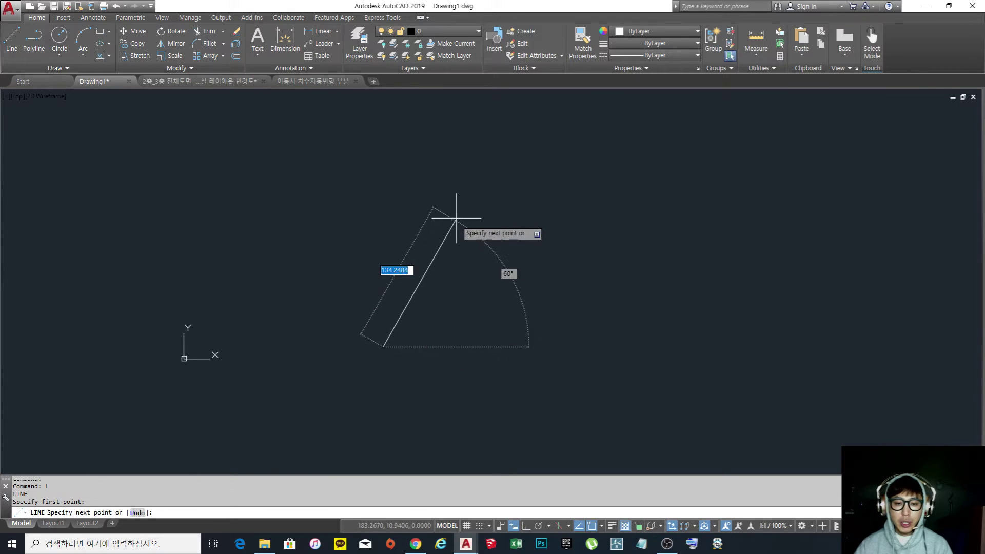
left_click(459, 214)
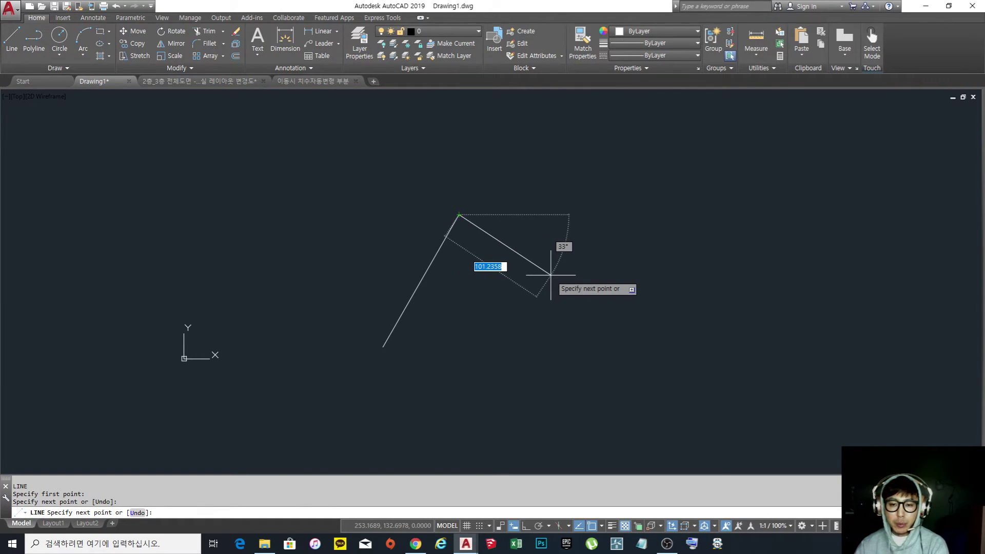
- Toggle dynamic input off, on and off again during the Line command, ending the line after its single segment
key("F12")
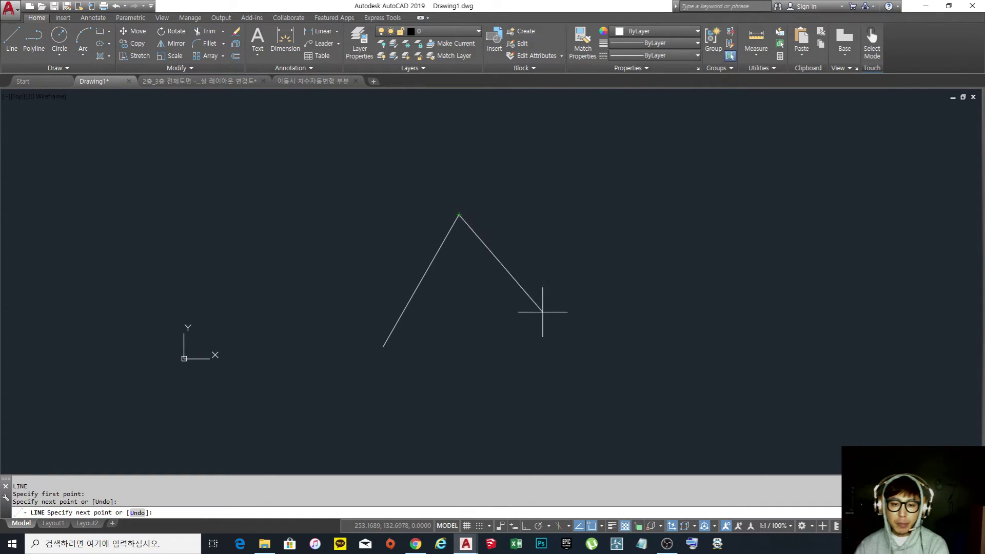
key("F12")
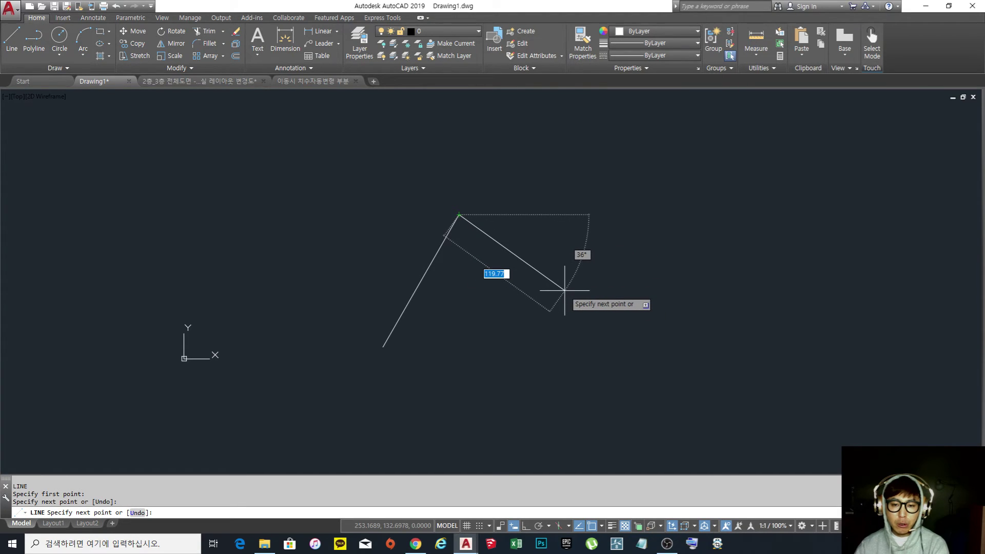
key("F12")
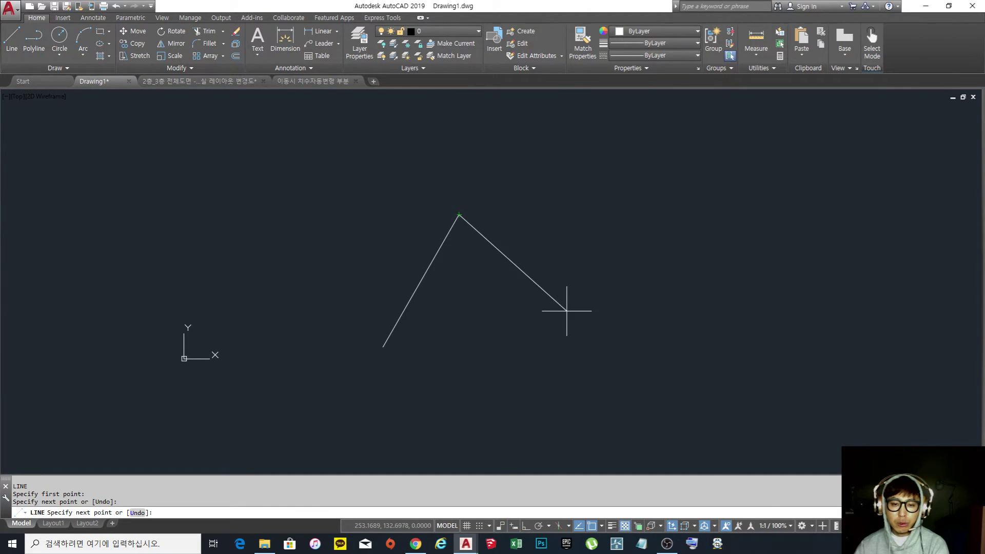
key("Return")
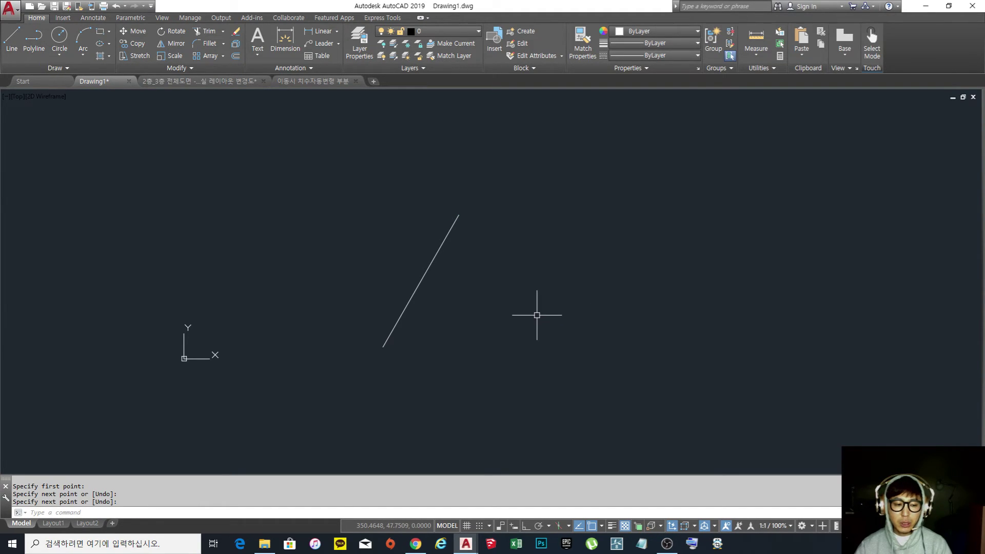
- Enter meaningless test text with dynamic input off and again with it on, cancelling each entry
type("adgdsg")
key("Escape")
key("Escape")
key("Escape")
key("Escape")
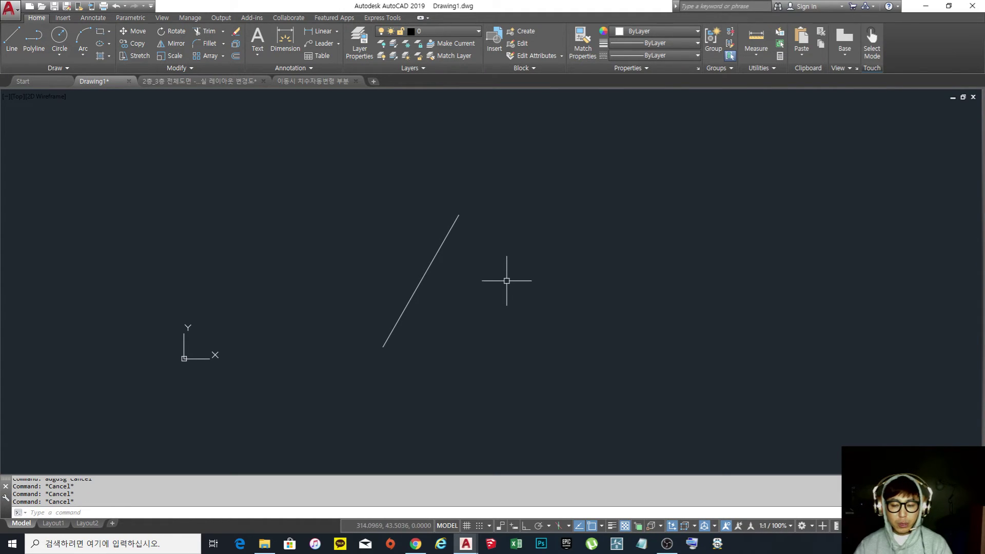
type("as")
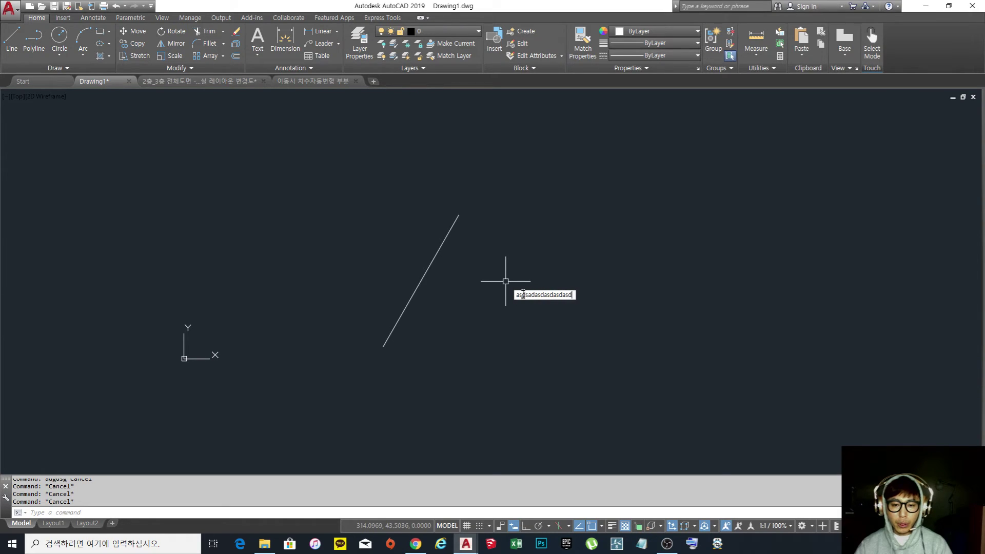
type("dsadasdasdasd")
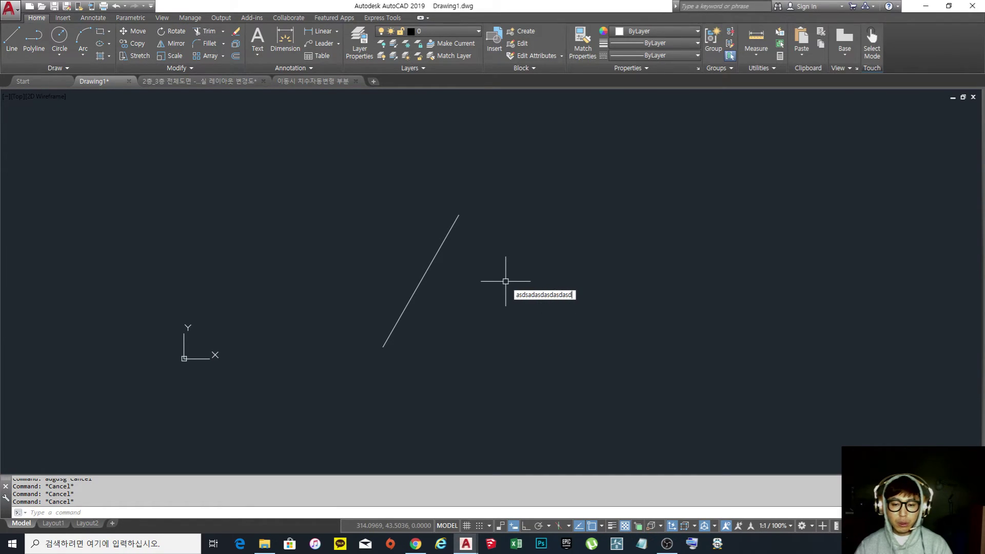
key("Escape")
- Start and cancel the Line and Circle commands, and show the command suggestions for L before cancelling them
type("l")
key("Return")
key("Escape")
key("Escape")
key("Escape")
type("c")
key("Return")
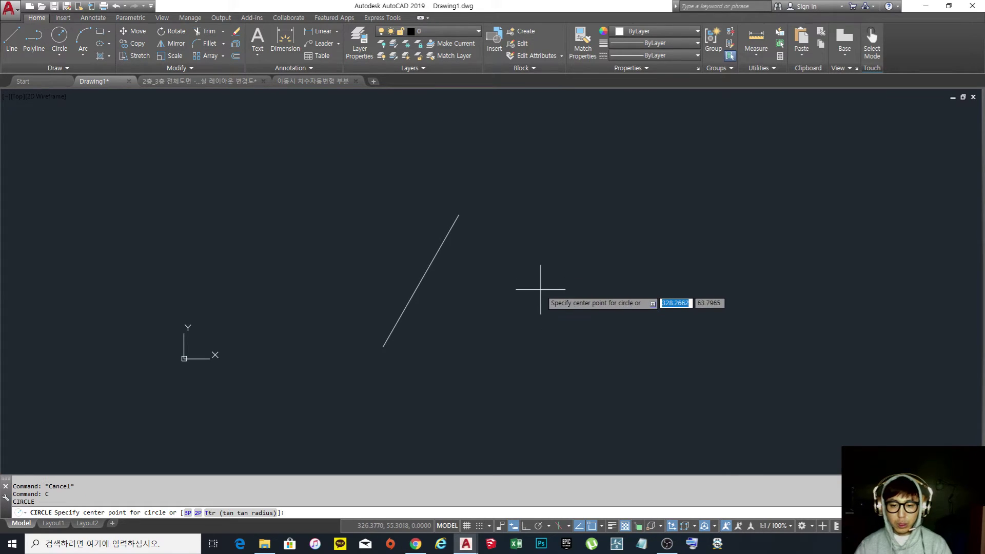
key("Escape")
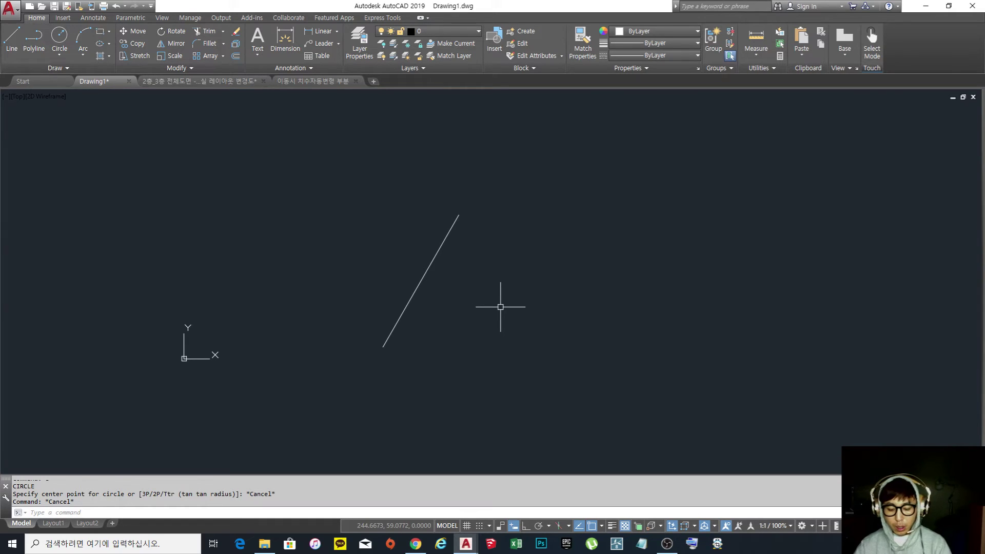
type("L")
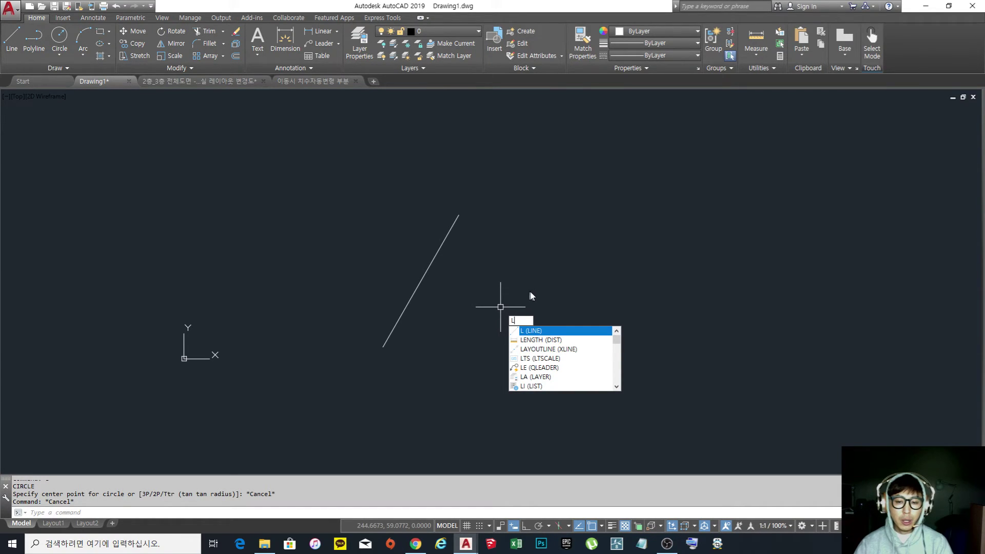
key("Escape")
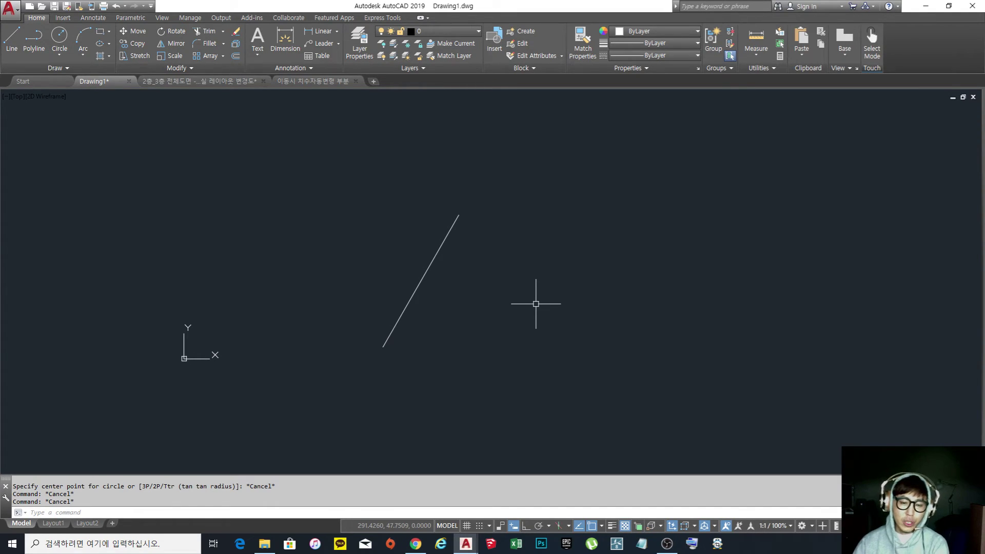
left_click(484, 381)
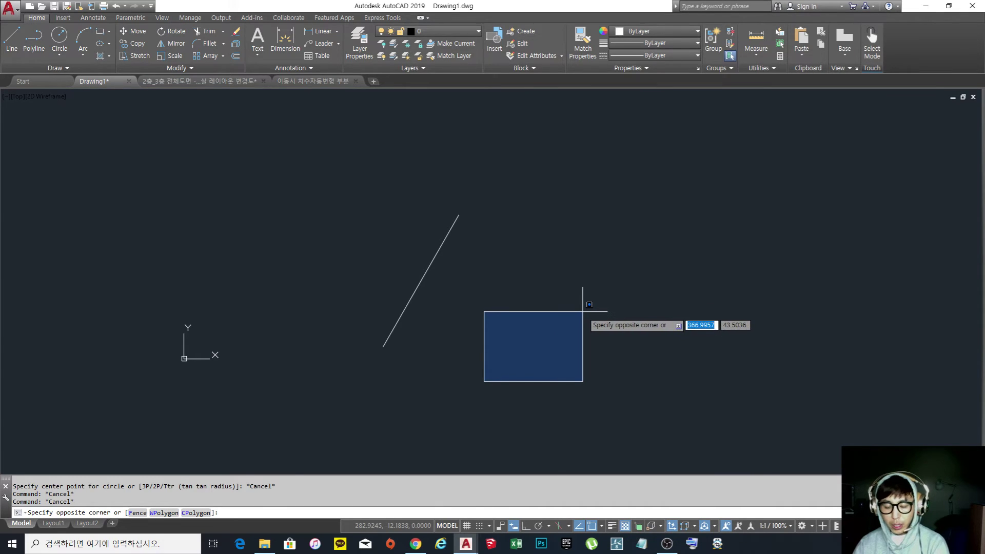
key("space")
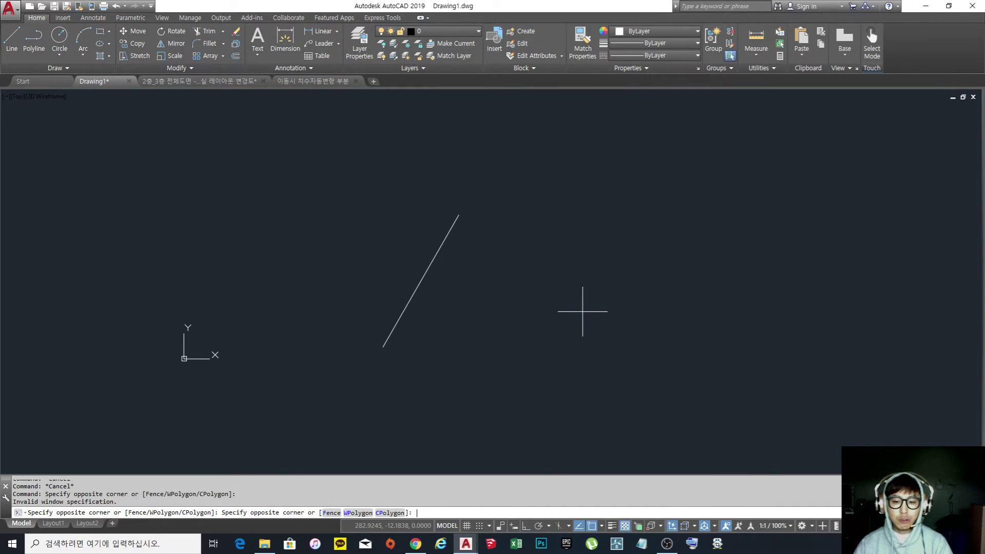
key("Escape")
key("Escape")
- Erase the slanted line, selecting it with a crossing window
type("e")
key("space")
left_click(497, 321)
left_click(338, 203)
key("space")
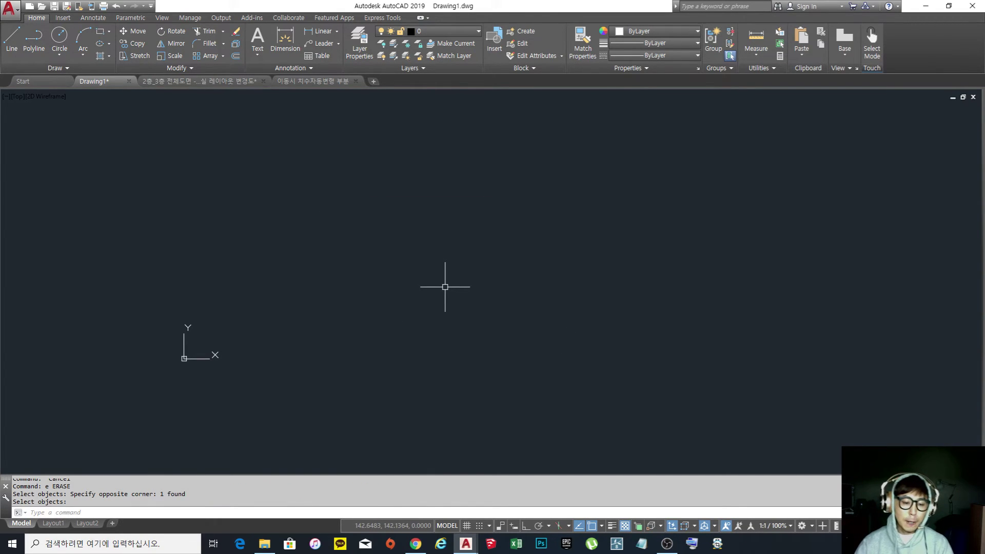
- Make an empty window selection in the drawing and display the list of available workspaces
left_click(394, 348)
left_click(601, 194)
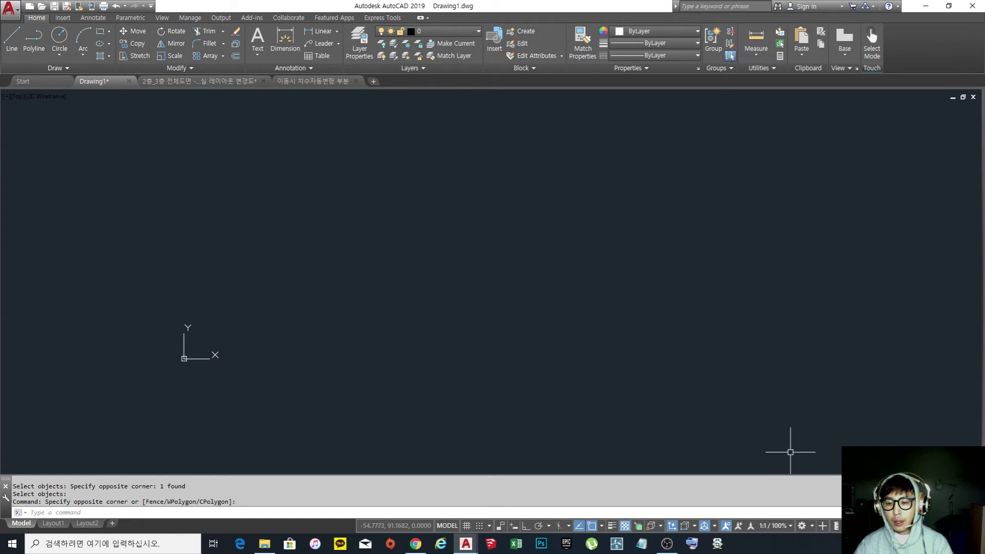
left_click(812, 526)
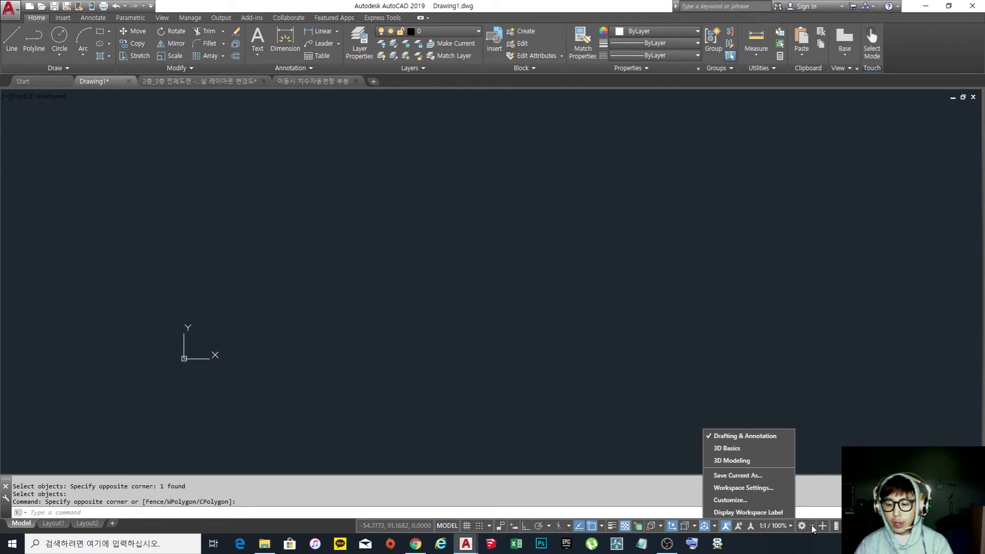
- Switch the workspace to 3D Modeling and back to Drafting & Annotation, and move the floating command line slightly upward
left_click(731, 460)
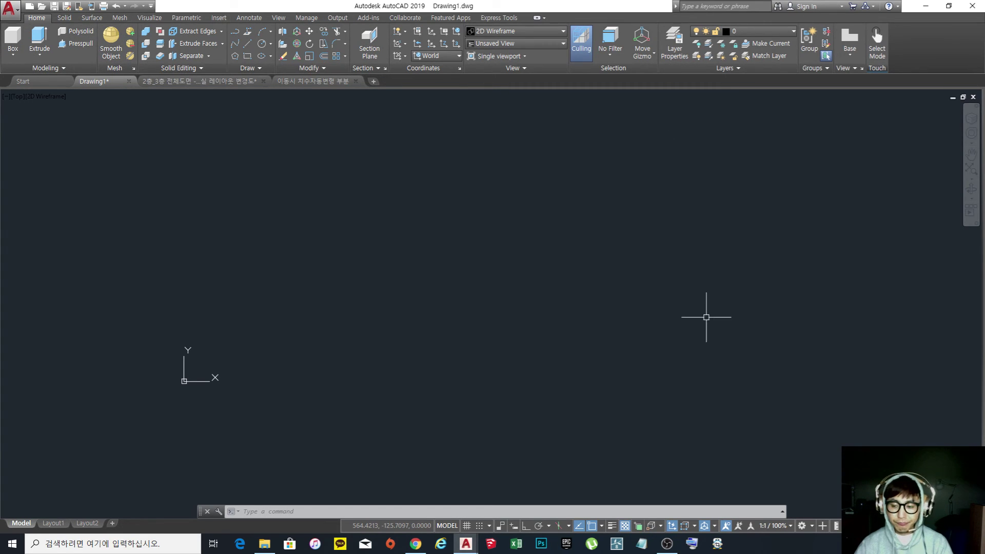
left_click(813, 528)
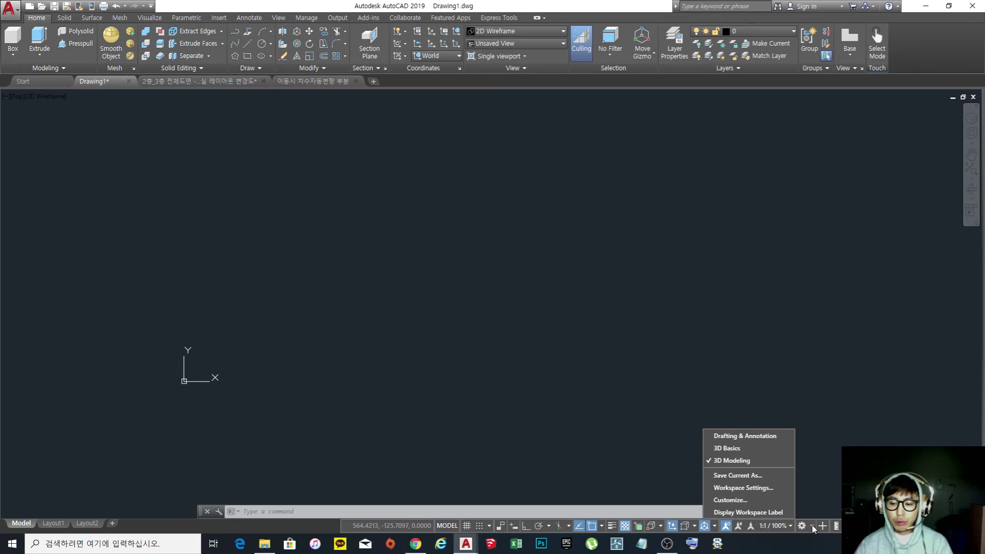
left_click(730, 436)
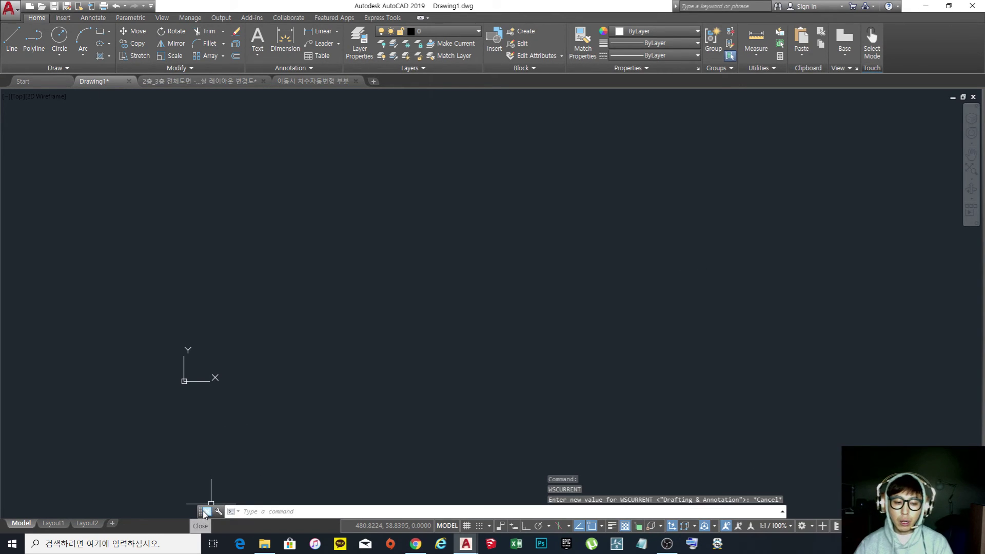
left_click_drag(199, 512, 206, 491)
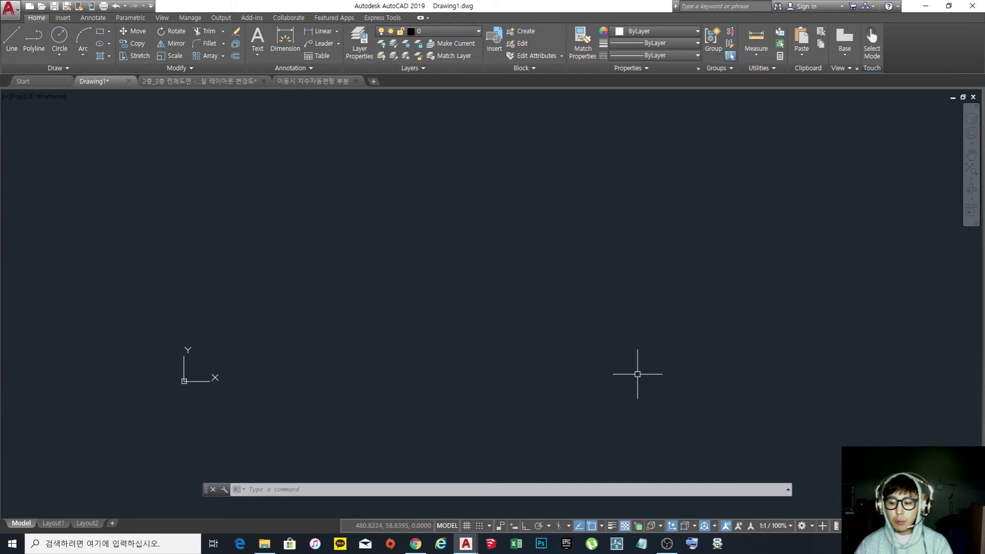
- Switch the workspace to 3D Basics and return to Drafting & Annotation
left_click(812, 527)
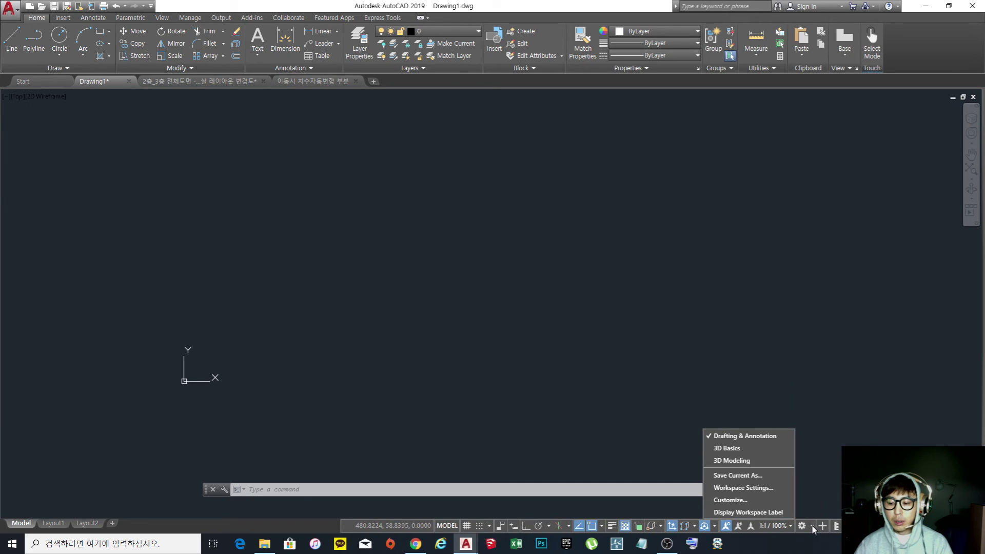
left_click(732, 450)
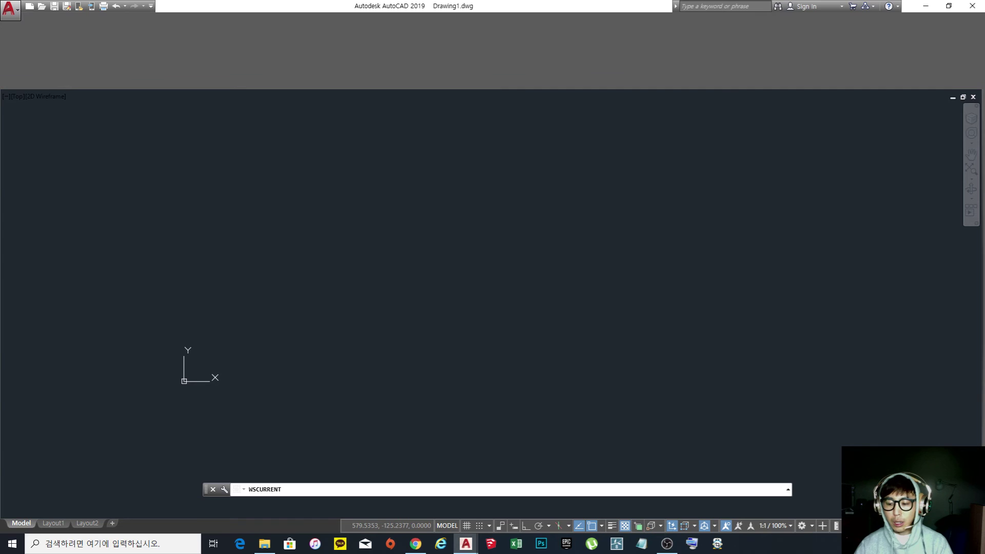
left_click(812, 527)
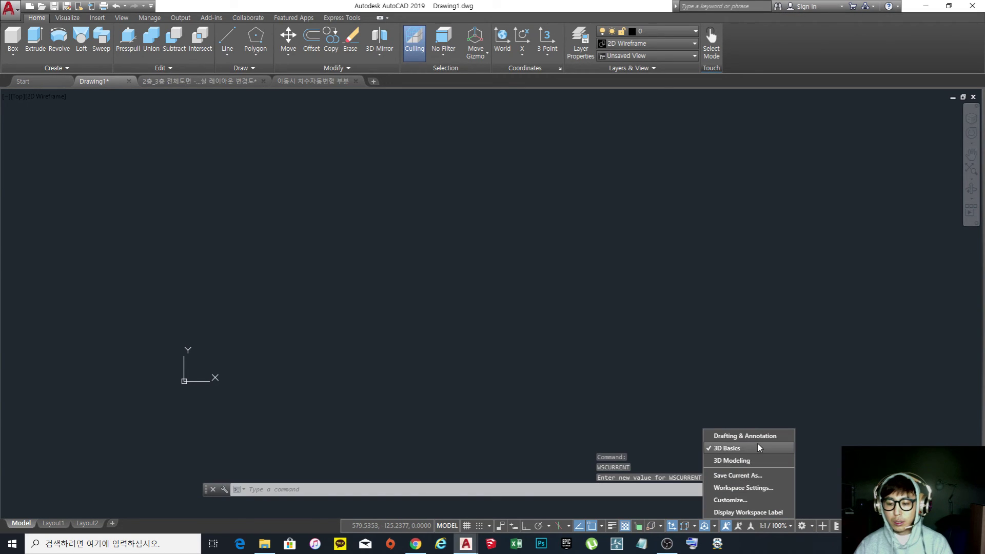
left_click(745, 435)
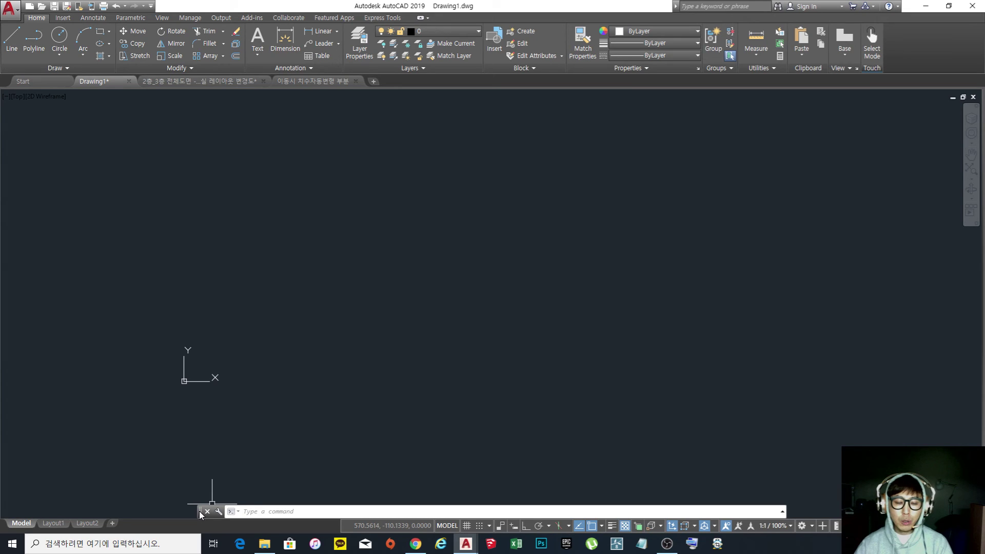
- Reposition the floating command line and dock it along the lower edge of the drawing area
mouse_move(199, 511)
left_mouse_down()
mouse_move(190, 466)
mouse_move(205, 445)
mouse_move(212, 510)
left_mouse_up()
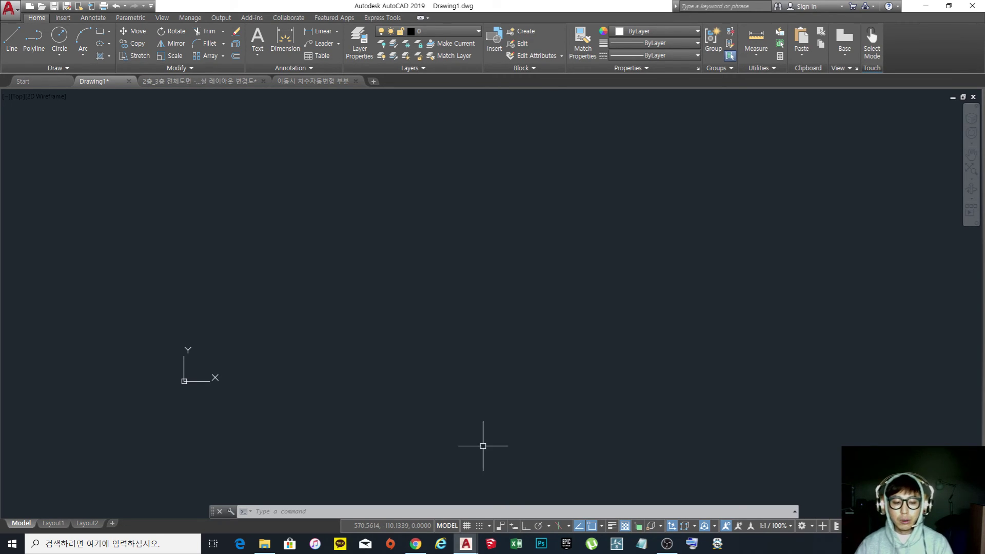
left_click_drag(212, 512, 192, 471)
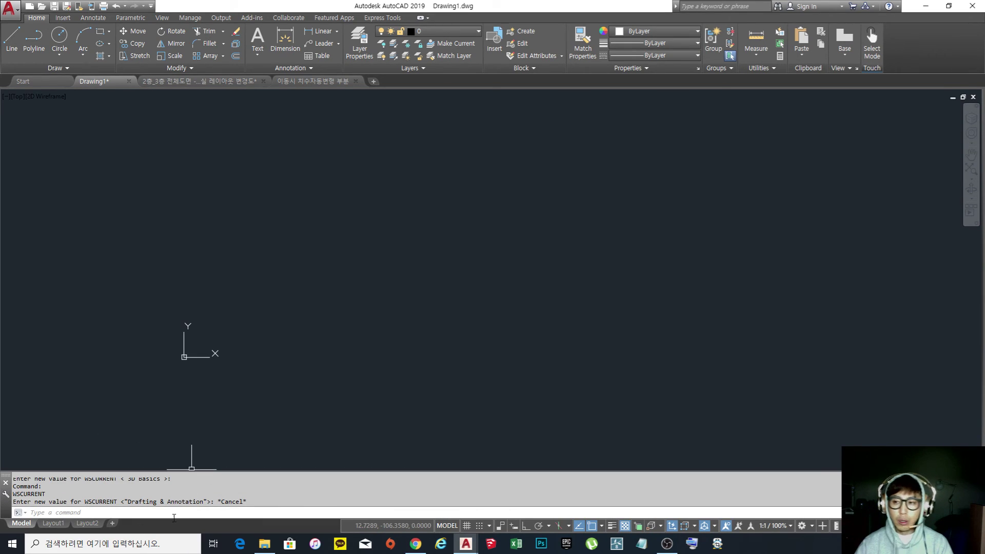
mouse_move(629, 268)
middle_mouse_down()
mouse_move(455, 309)
mouse_move(575, 337)
mouse_move(567, 342)
middle_mouse_up()
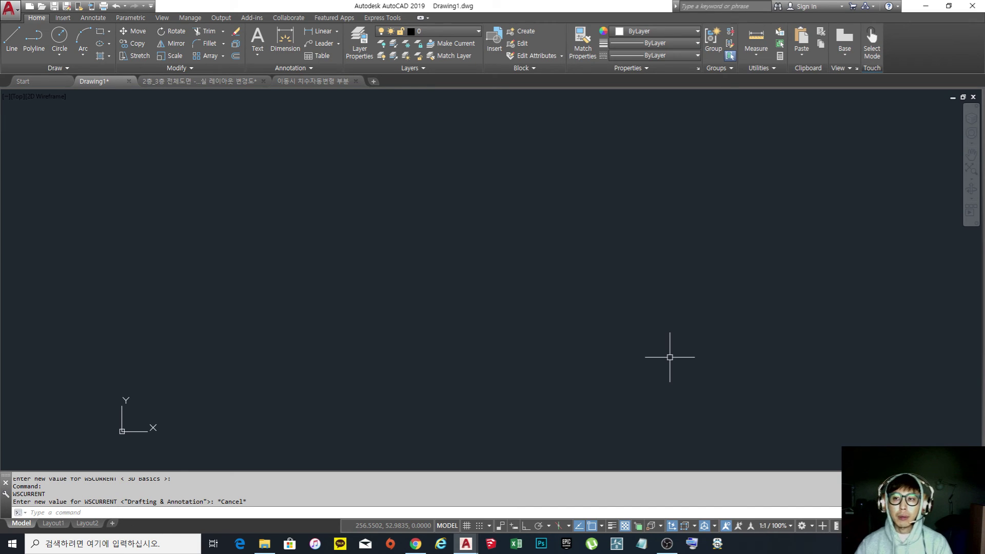
- Reset the <<Unnamed Profile>> profile in Options to restore AutoCAD's default state, and close the dialog
right_click(514, 231)
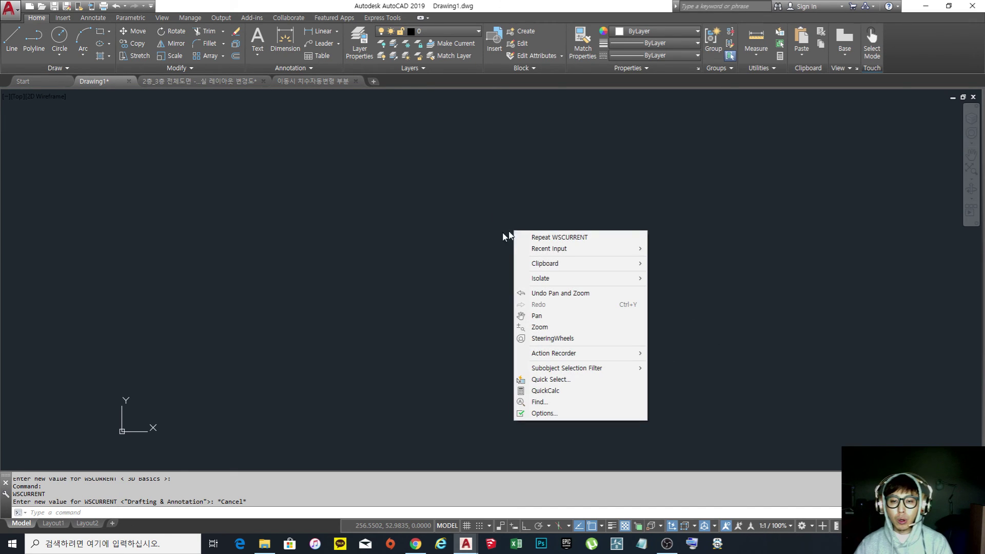
left_click(555, 415)
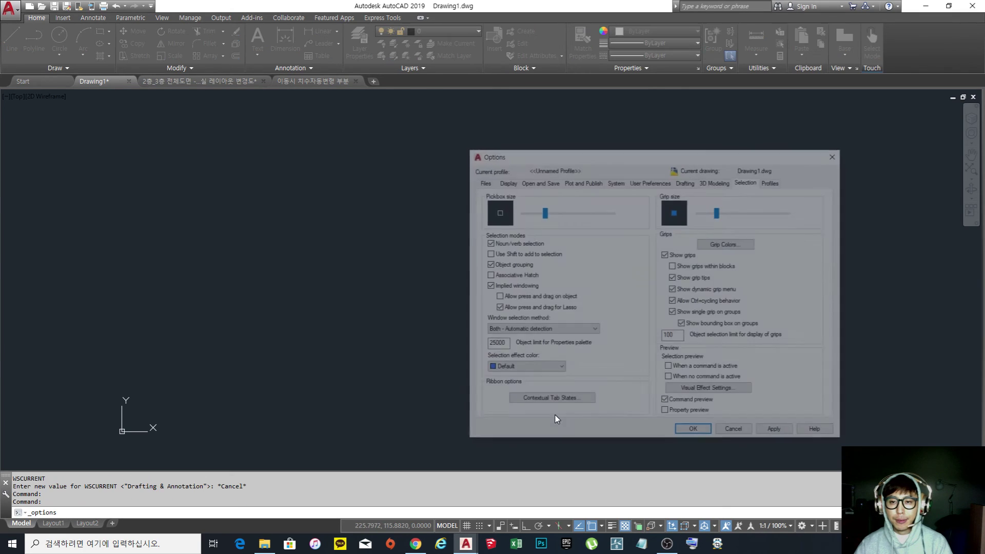
left_click(774, 181)
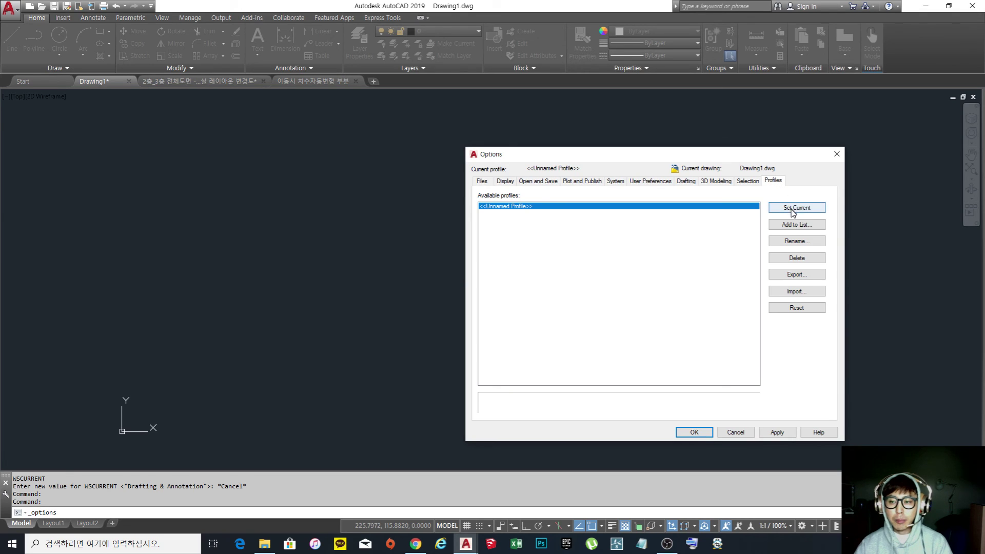
left_click(799, 309)
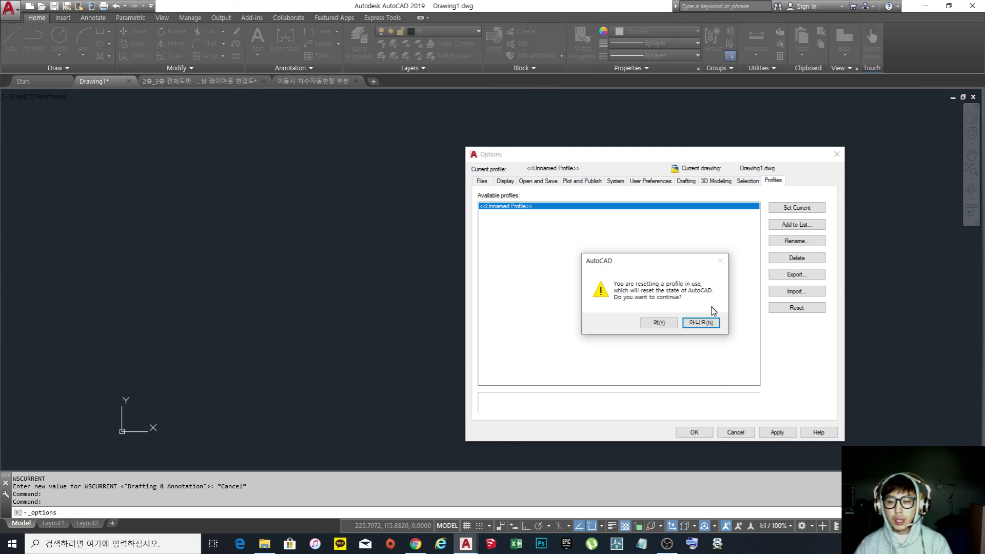
left_click(658, 323)
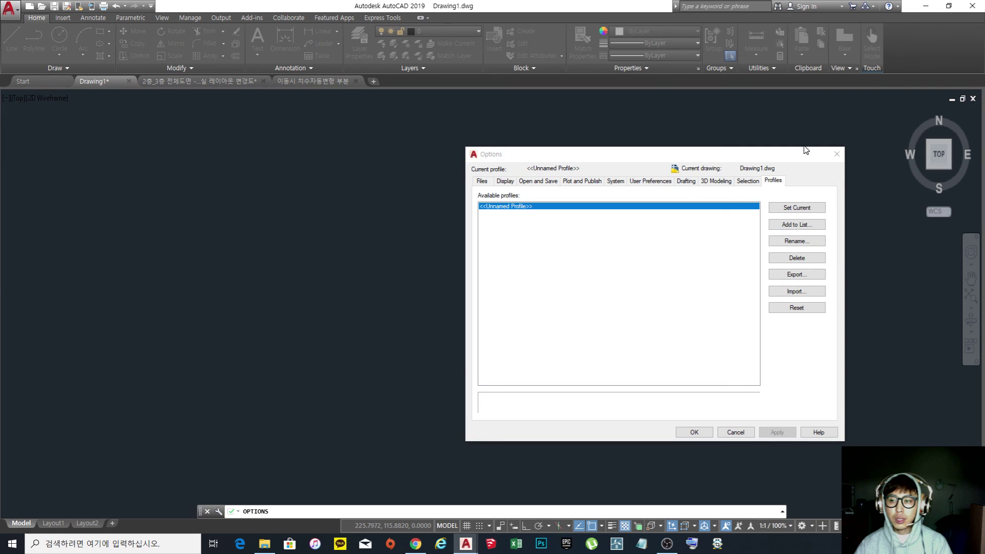
left_click(837, 154)
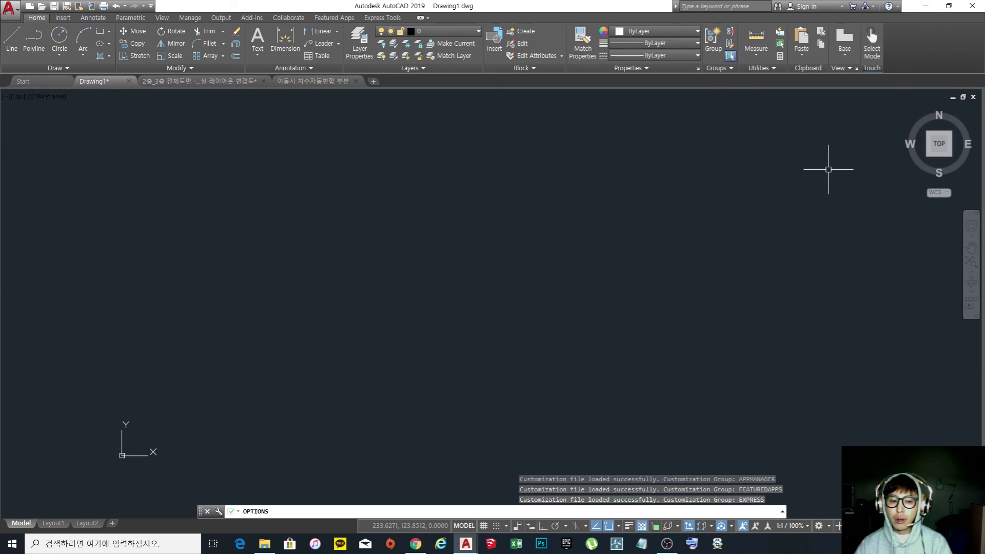